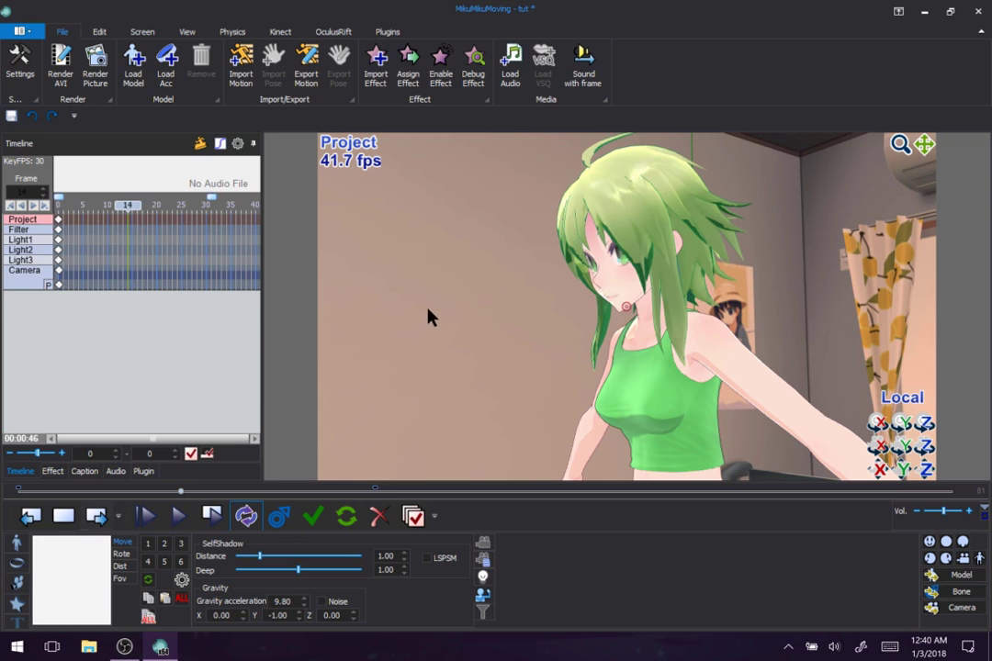
Orbit the view to a high side angle of the figure beside the bed and register it as a Camera keyframe at frame 14
drag(430, 315, 481, 319)
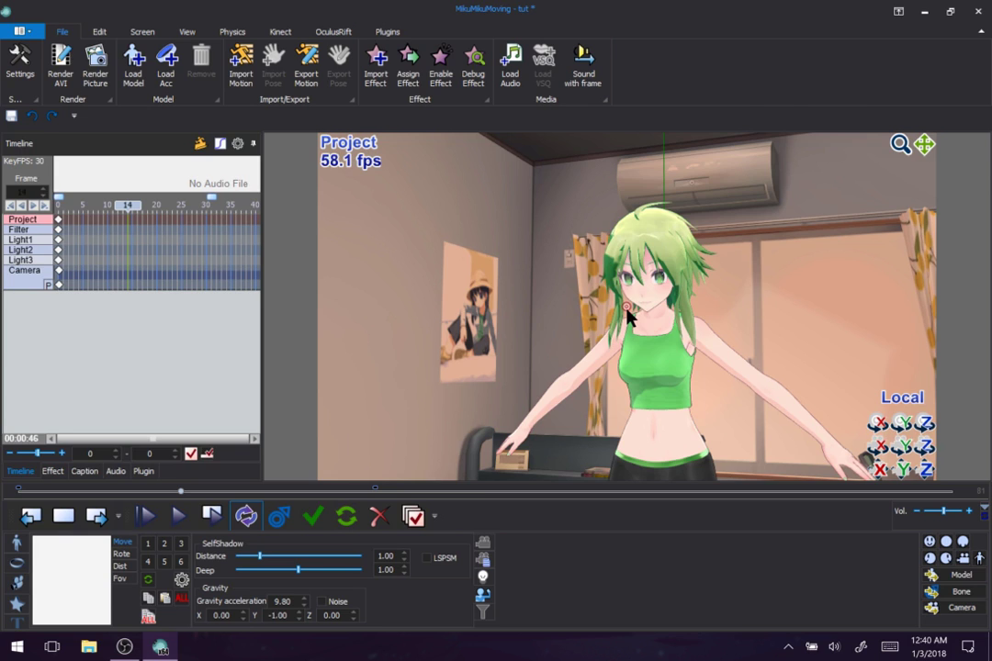
drag(628, 315, 561, 315)
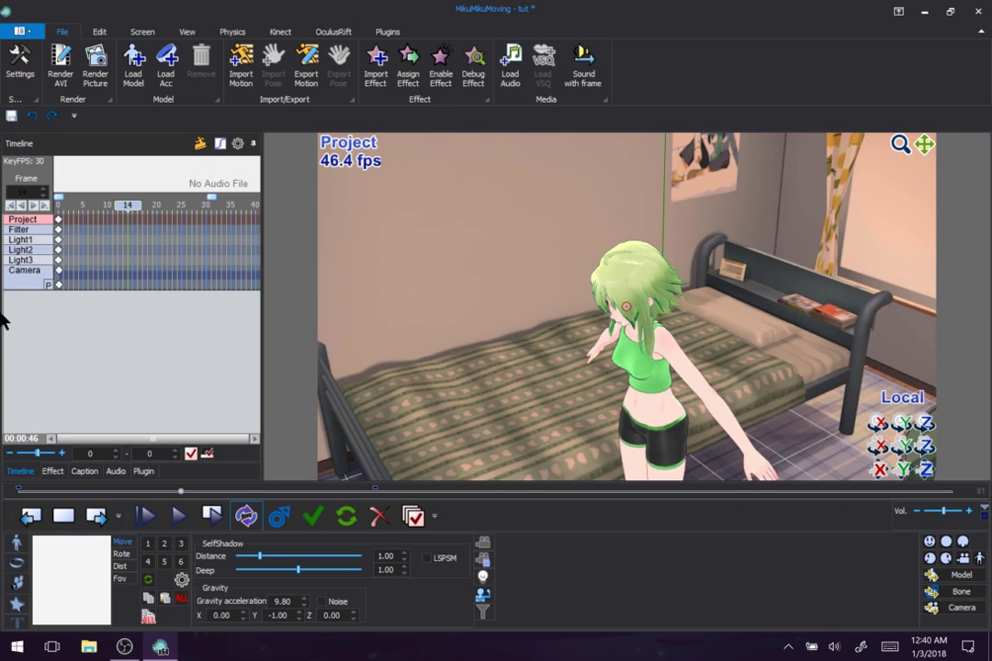
click(22, 287)
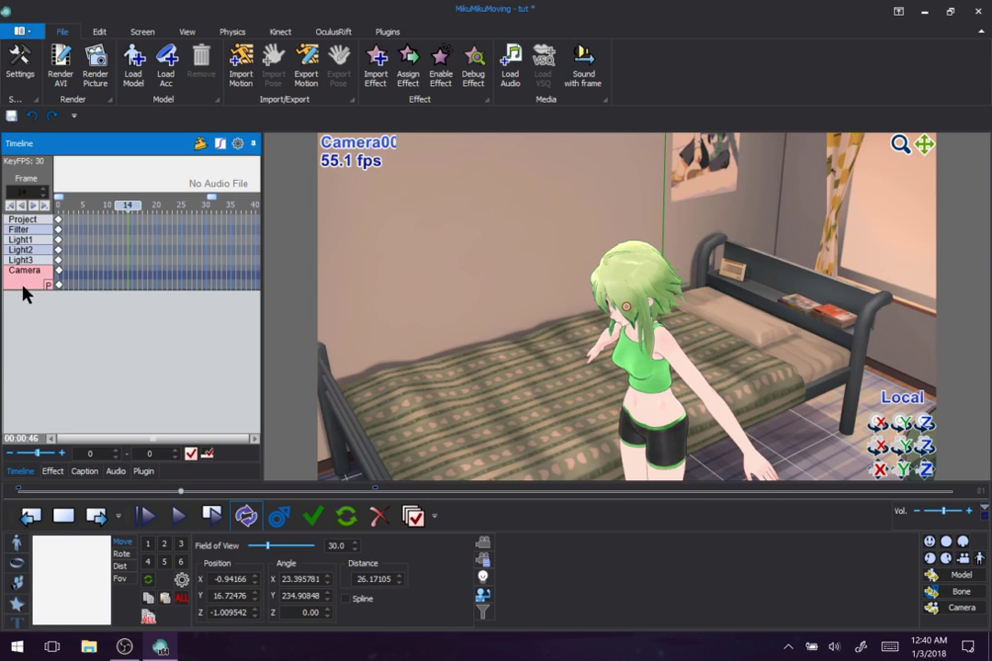
click(323, 519)
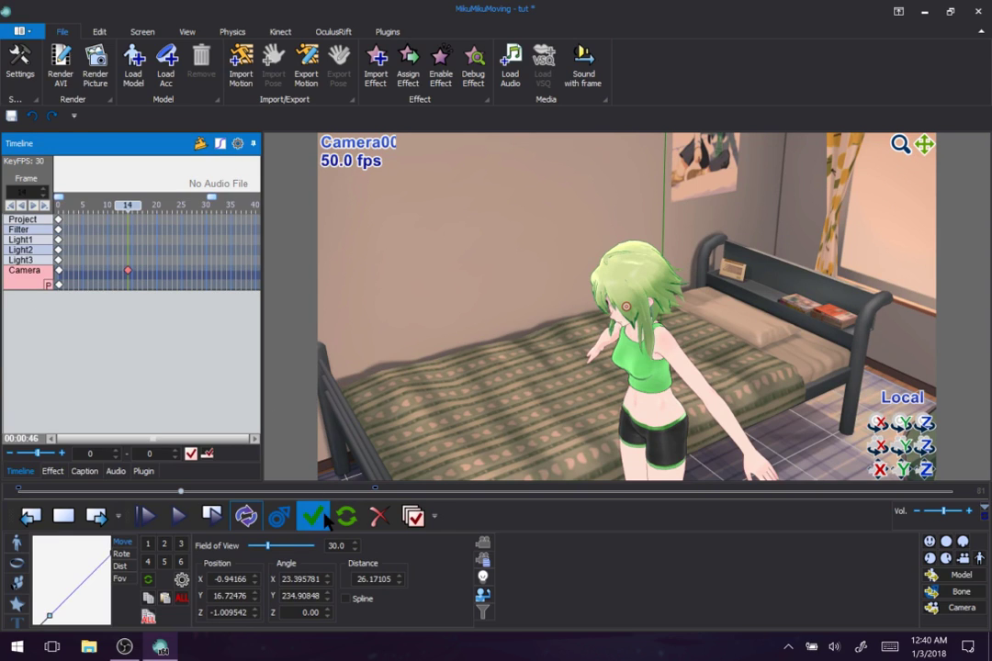
Try the timeline marker with the Camera option on, switch the option off, and move to frame 0
click(962, 607)
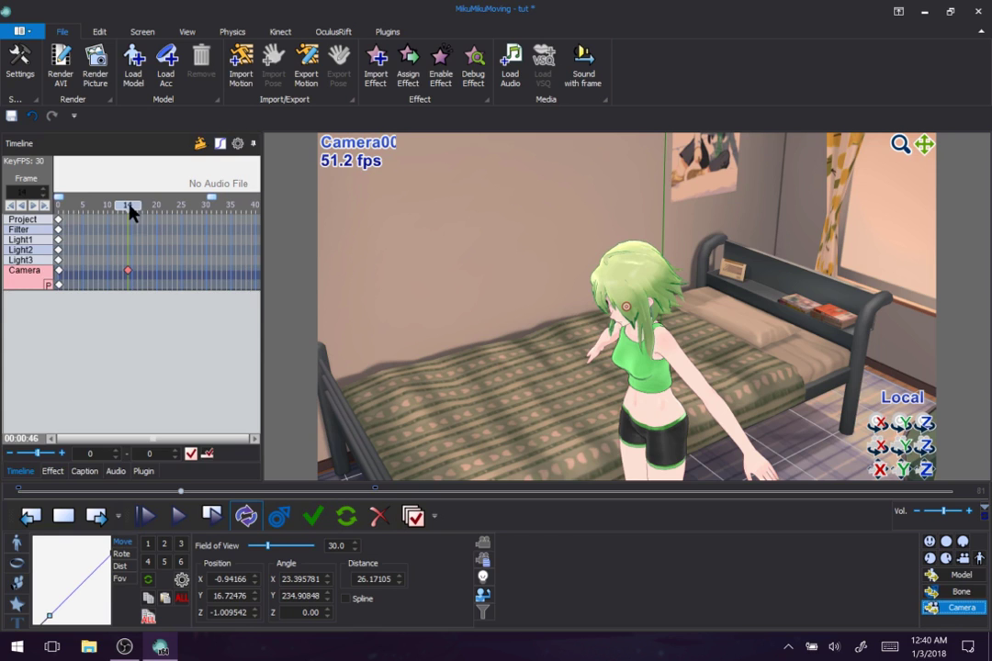
mouse_move(127, 207)
mouse_down()
mouse_move(64, 226)
mouse_move(129, 230)
mouse_up()
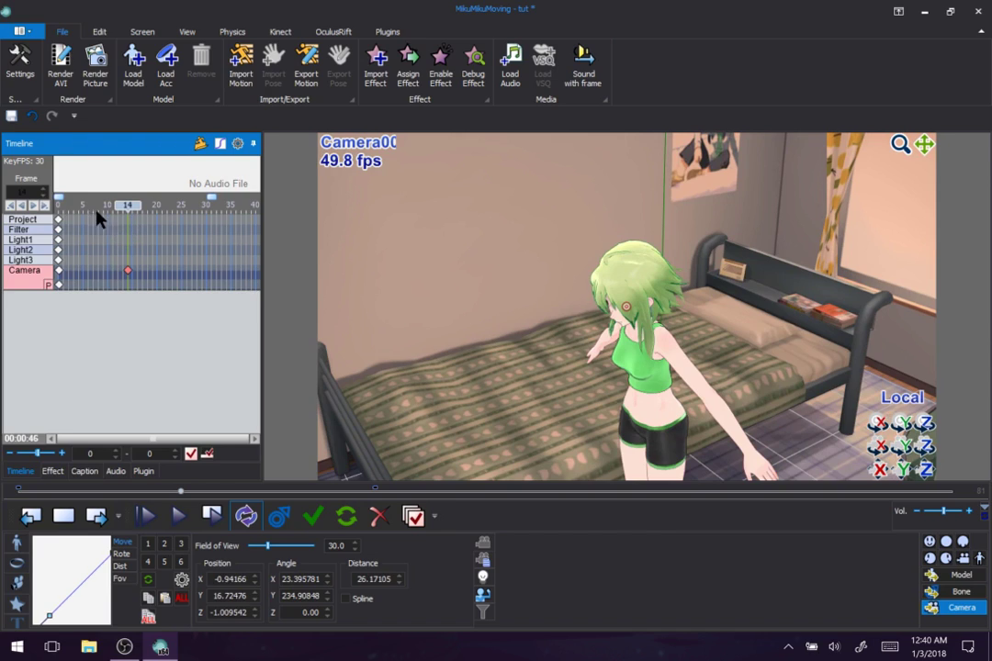
click(964, 610)
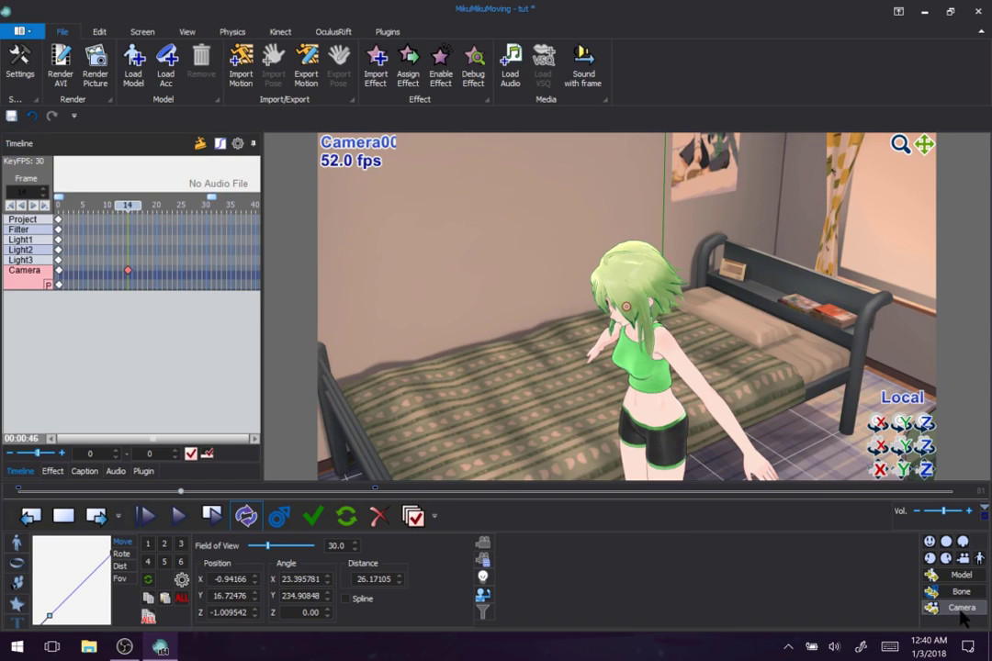
drag(119, 211, 61, 213)
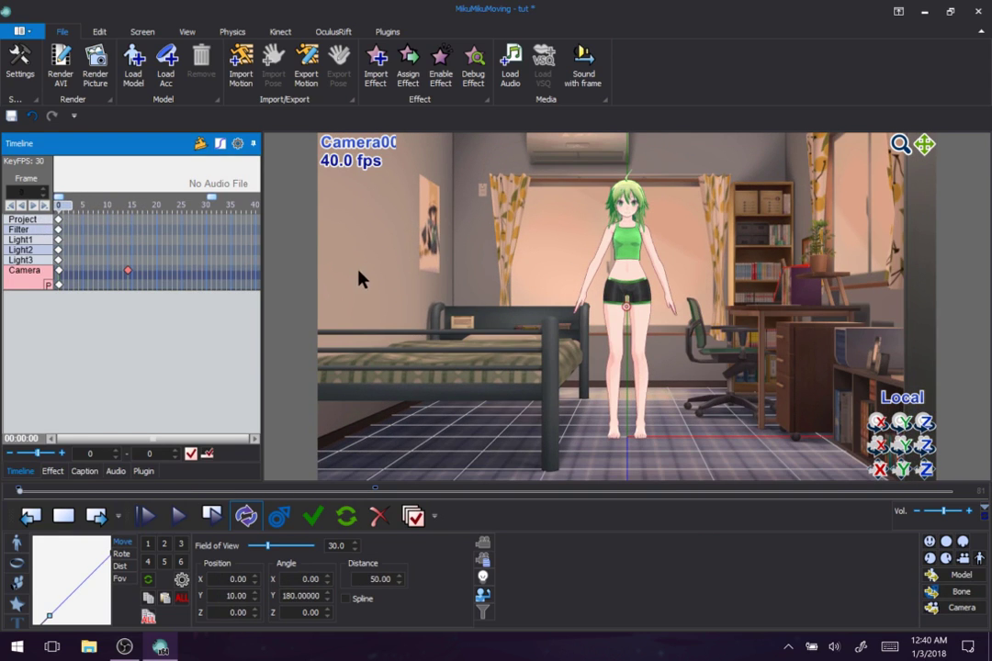
Show the MIKU Append model's timeline with the 髪 group collapsed, and enable the Camera option for scrubbing
click(462, 386)
click(17, 548)
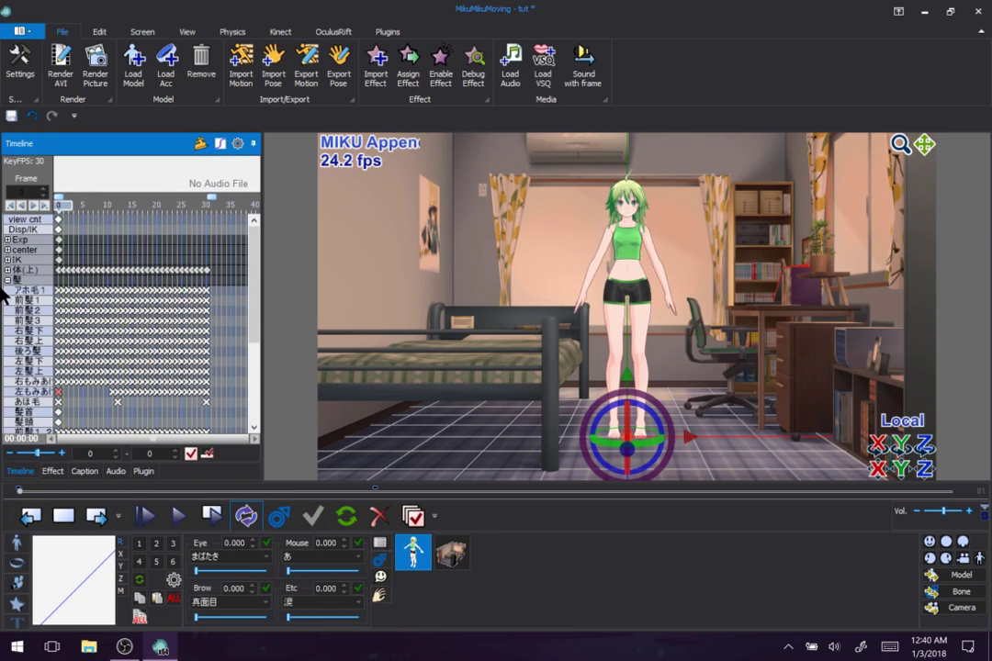
click(8, 279)
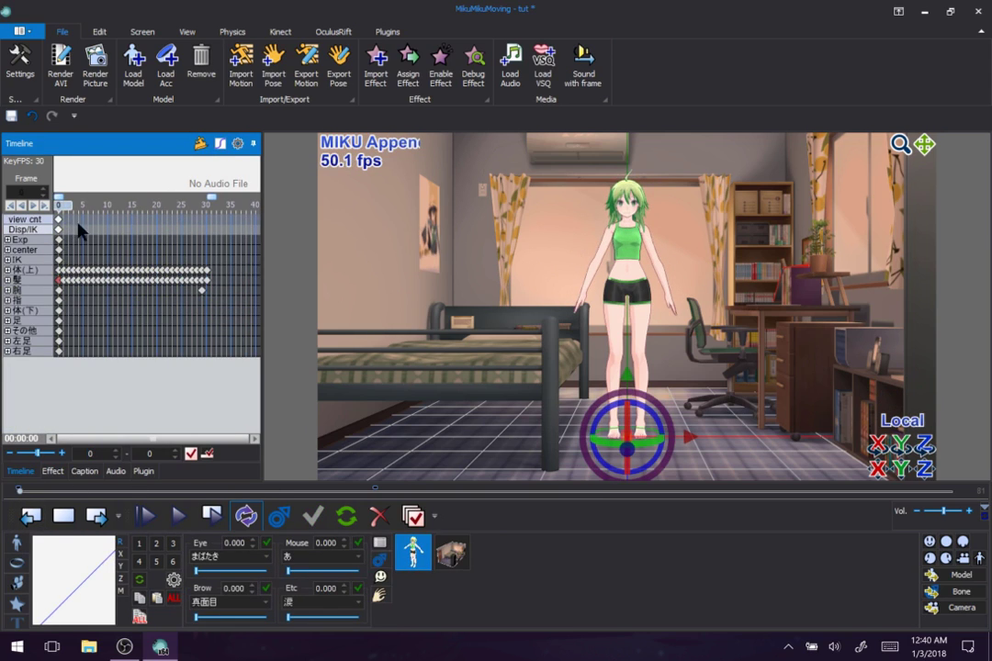
mouse_move(59, 204)
mouse_down()
mouse_move(116, 205)
mouse_move(275, 248)
mouse_move(36, 305)
mouse_up()
click(958, 609)
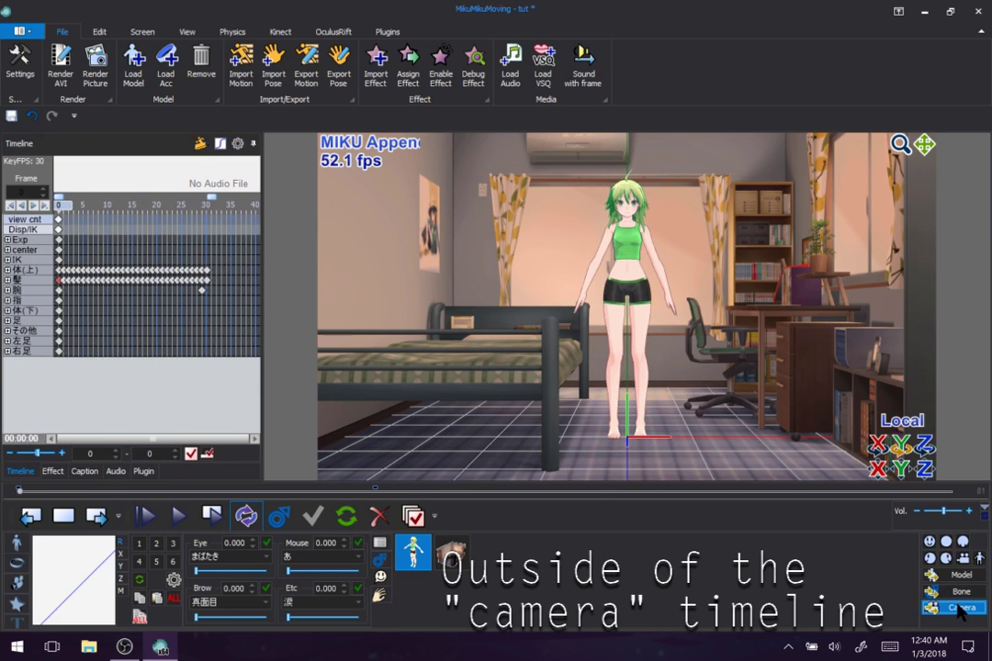
mouse_move(59, 206)
mouse_down()
mouse_move(166, 210)
mouse_move(126, 221)
mouse_move(59, 210)
mouse_up()
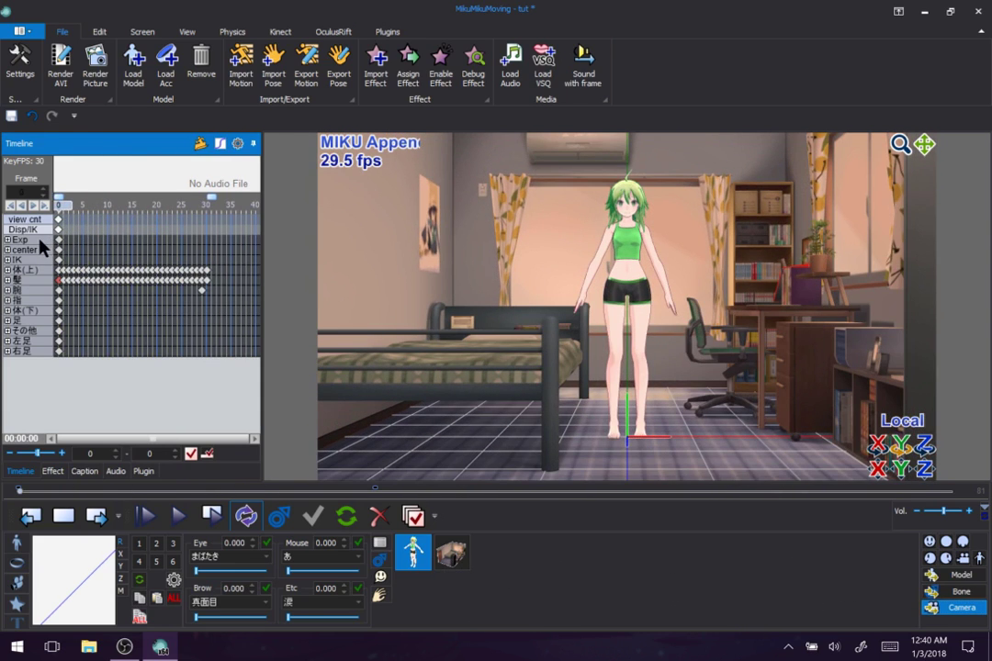
Return to the camera settings, bring the camera slightly closer to the figure, and set the field of view to 89
click(16, 584)
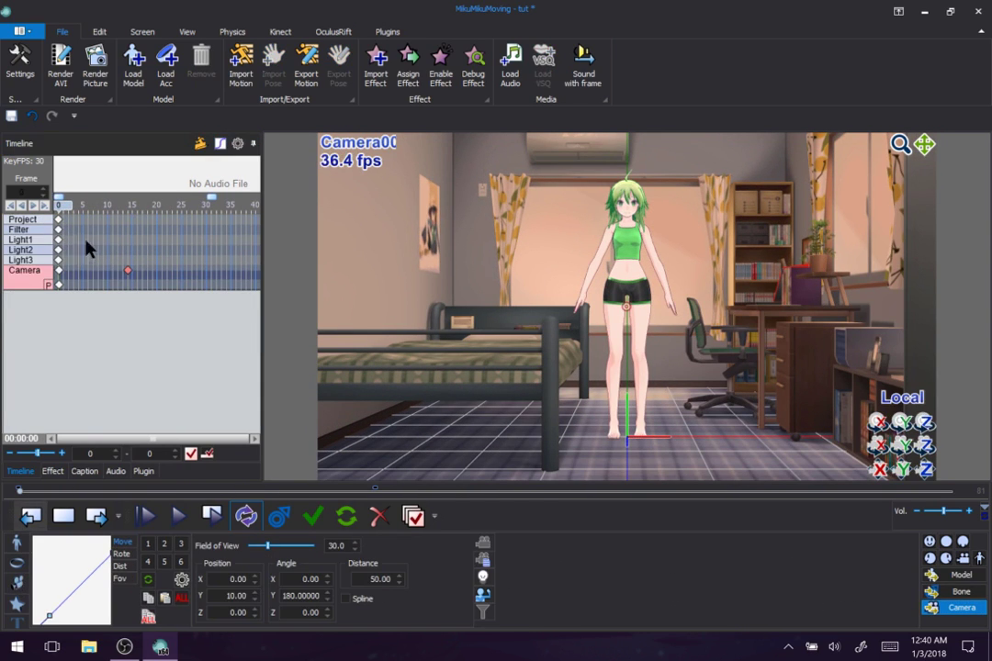
scroll(619, 332, up, 2)
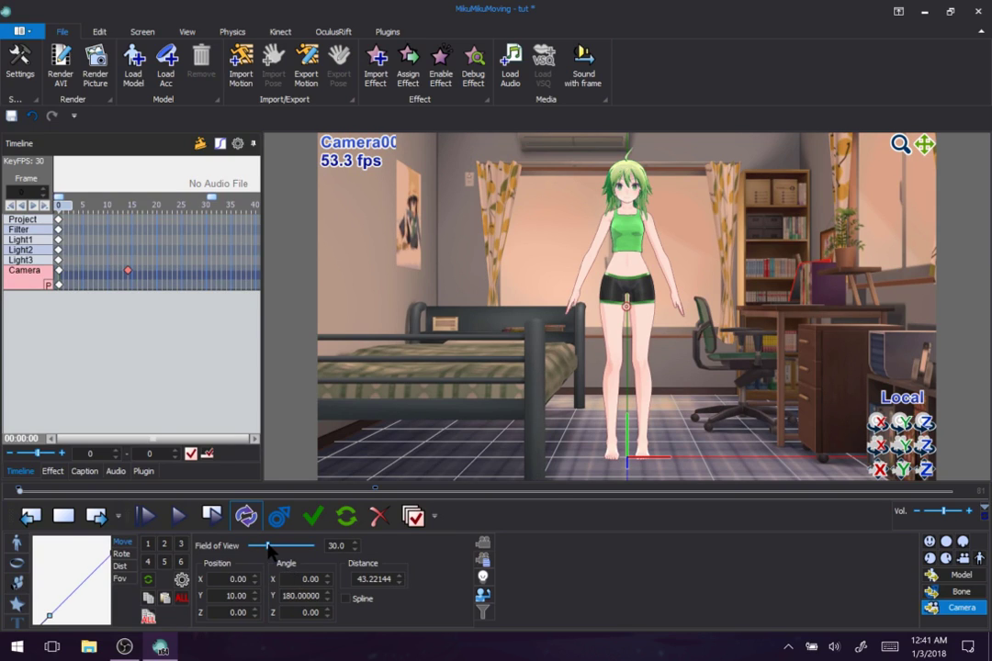
drag(268, 549, 306, 555)
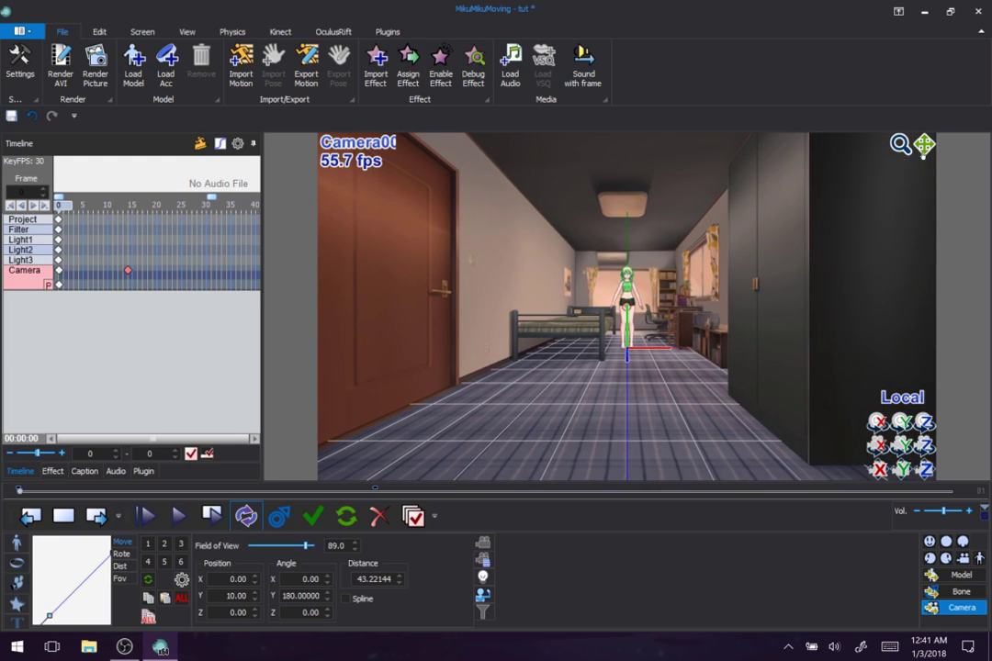
Lower the camera to floor level and bring it in to a distance of about 9.37 from the figure's feet
drag(924, 151, 927, 46)
scroll(744, 184, up, 3)
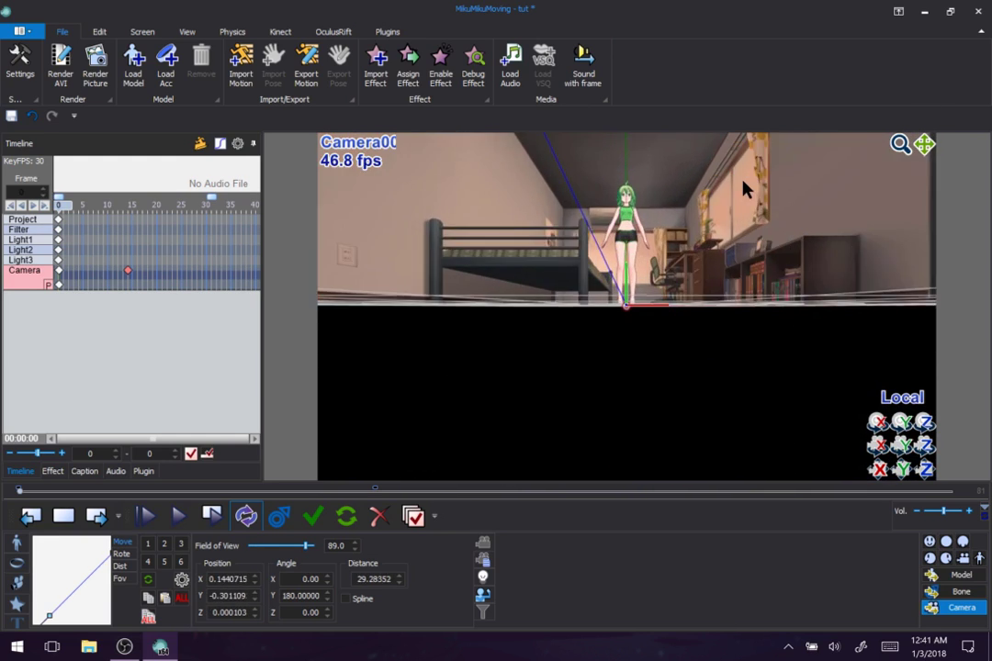
scroll(744, 188, up, 5)
drag(930, 147, 931, 180)
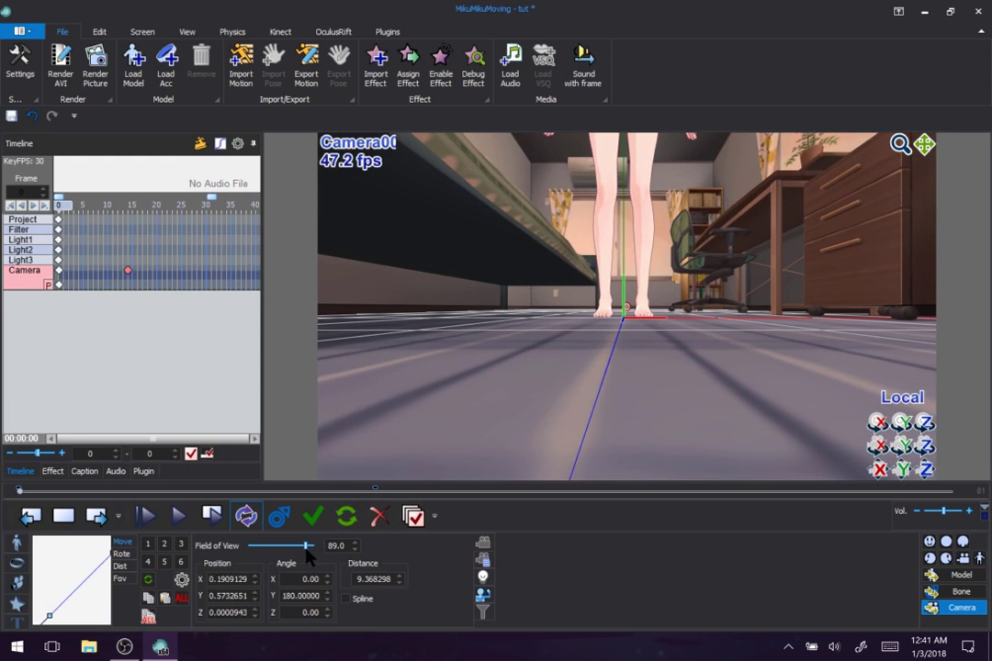
Widen the camera's field of view to 169.9
drag(307, 548, 356, 553)
click(355, 544)
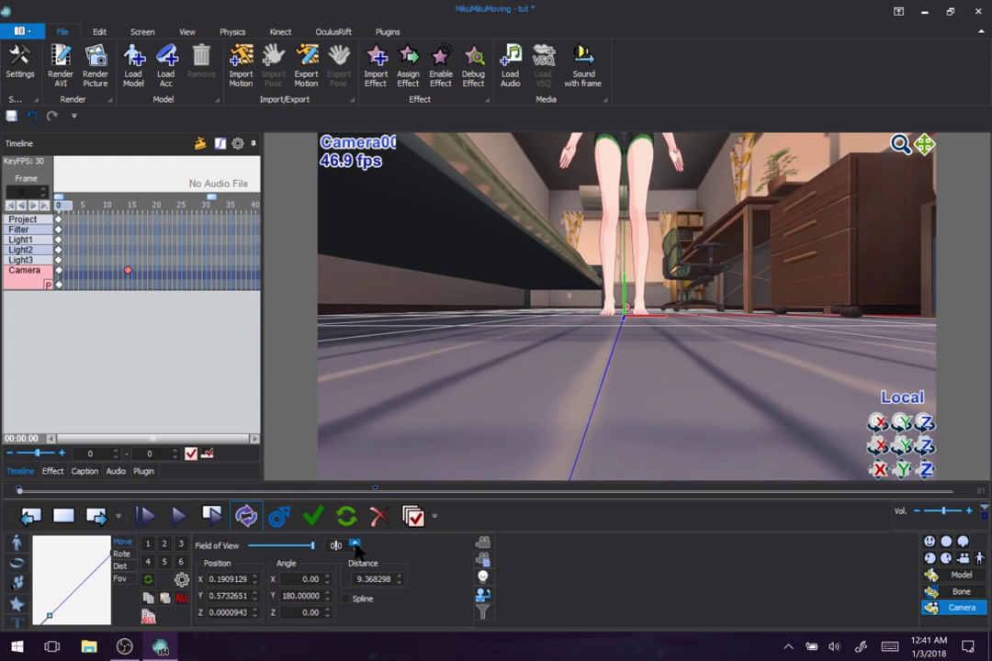
click(355, 544)
click(355, 544)
click(355, 544)
click(355, 545)
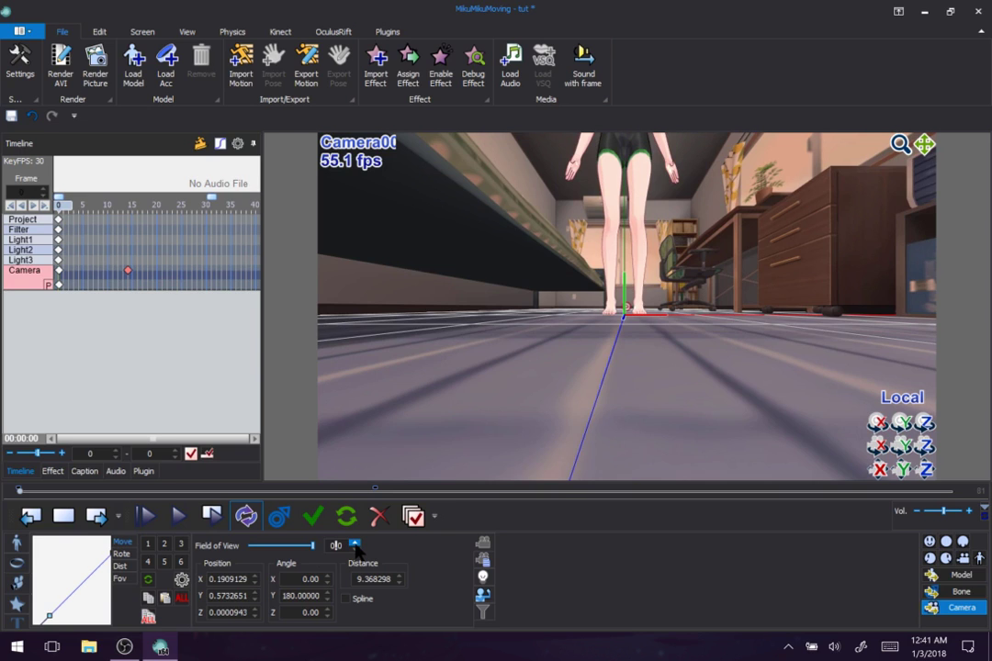
drag(356, 548, 355, 549)
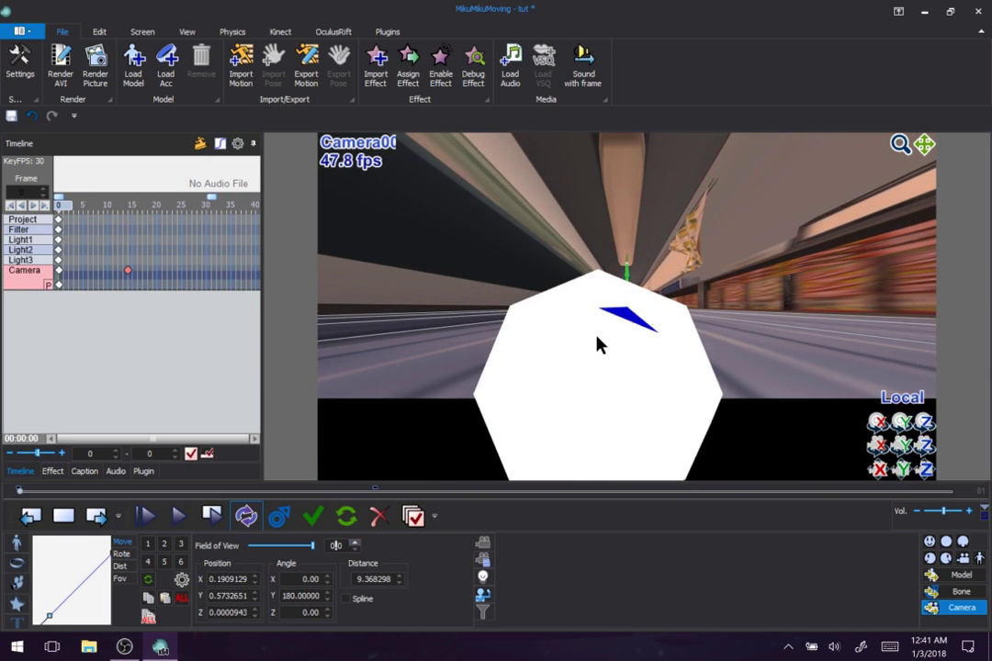
Raise the camera to a Y position of about 4.77 and set the field of view to 77
drag(921, 145, 913, 354)
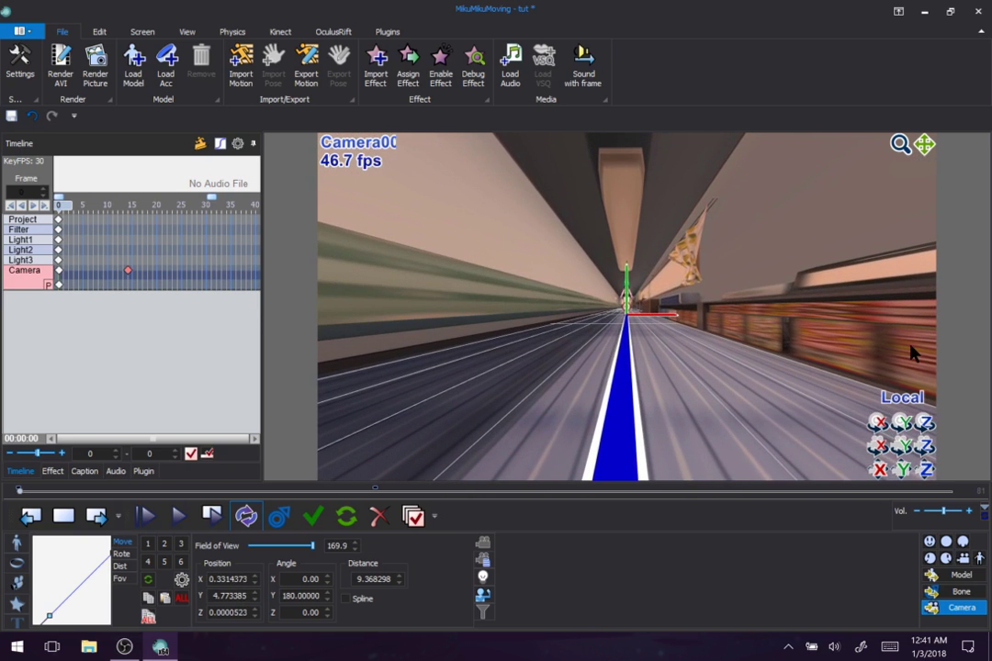
click(290, 547)
drag(290, 548, 298, 550)
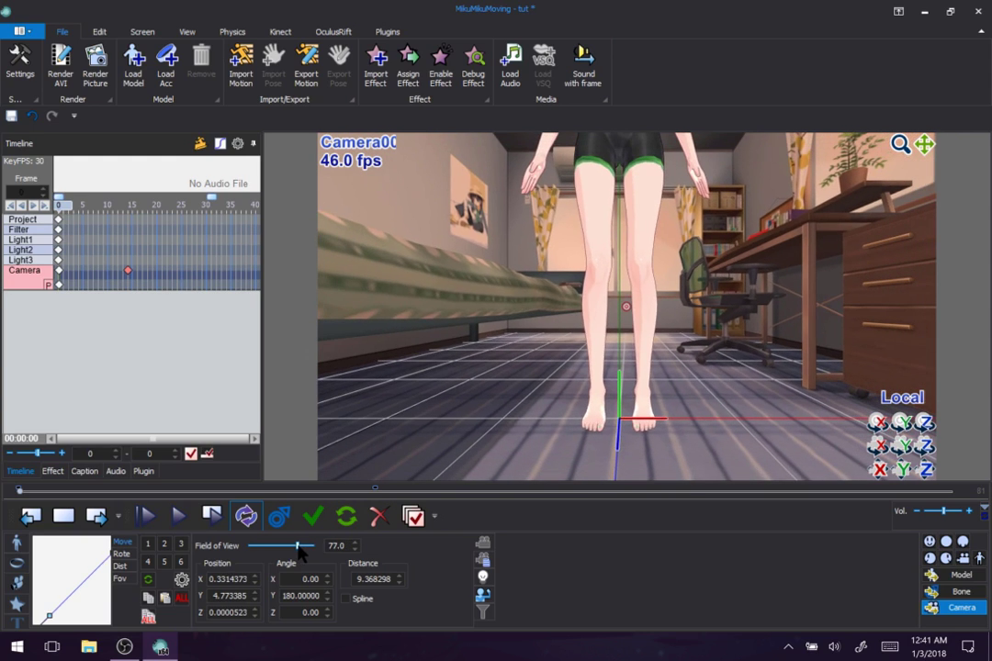
Examine the accessory settings and the model's bone position and angle values, and return to the camera settings
click(17, 569)
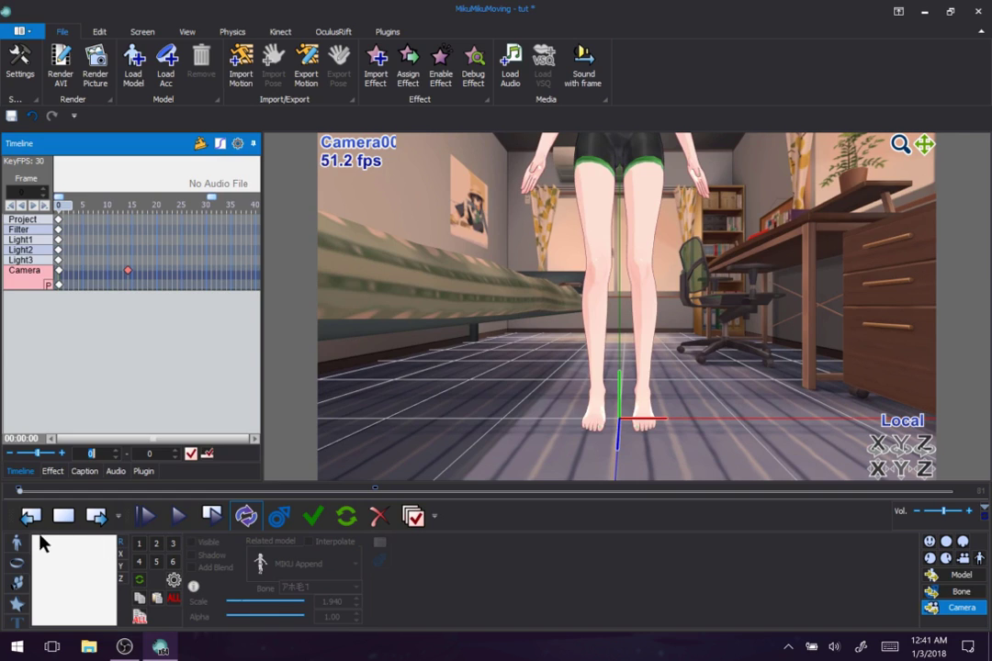
click(16, 544)
click(377, 561)
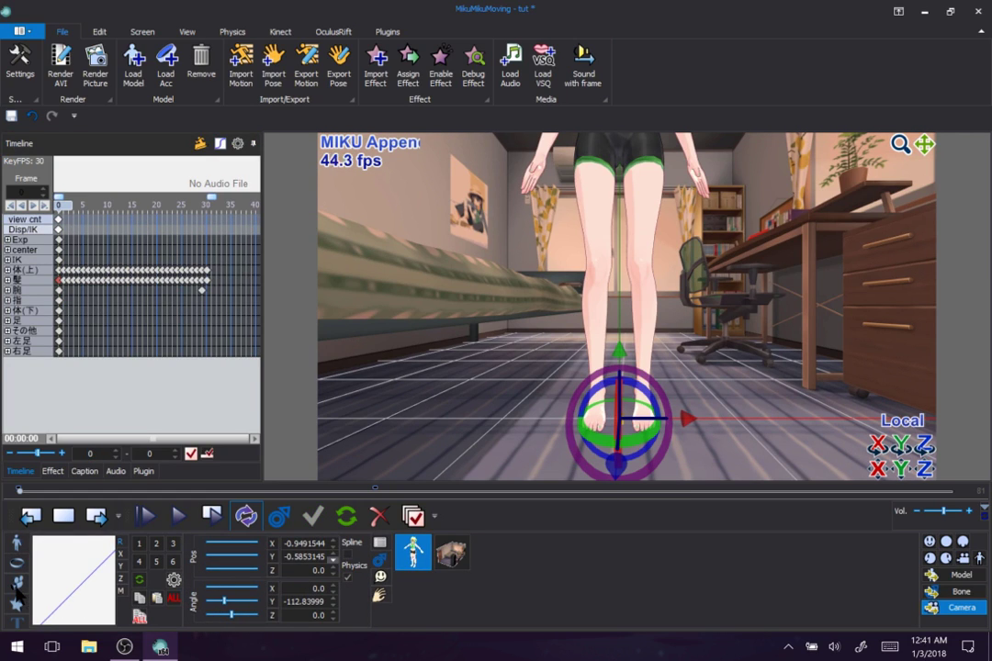
click(16, 586)
Adjust the camera's X position up and back down to 0.631437
click(255, 577)
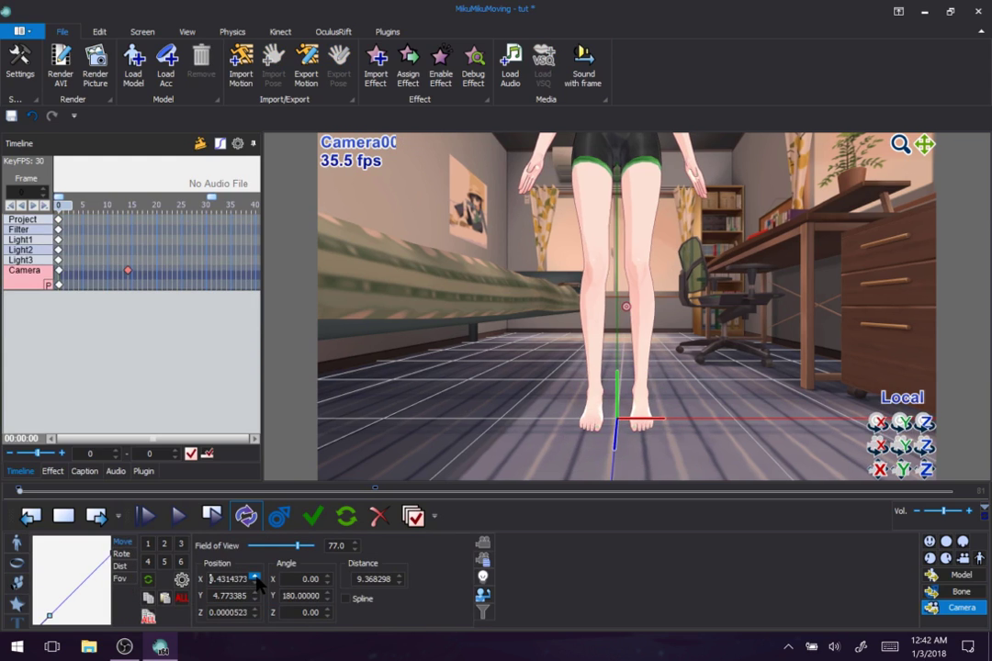
click(255, 576)
click(255, 577)
click(255, 576)
click(255, 577)
click(256, 577)
click(256, 577)
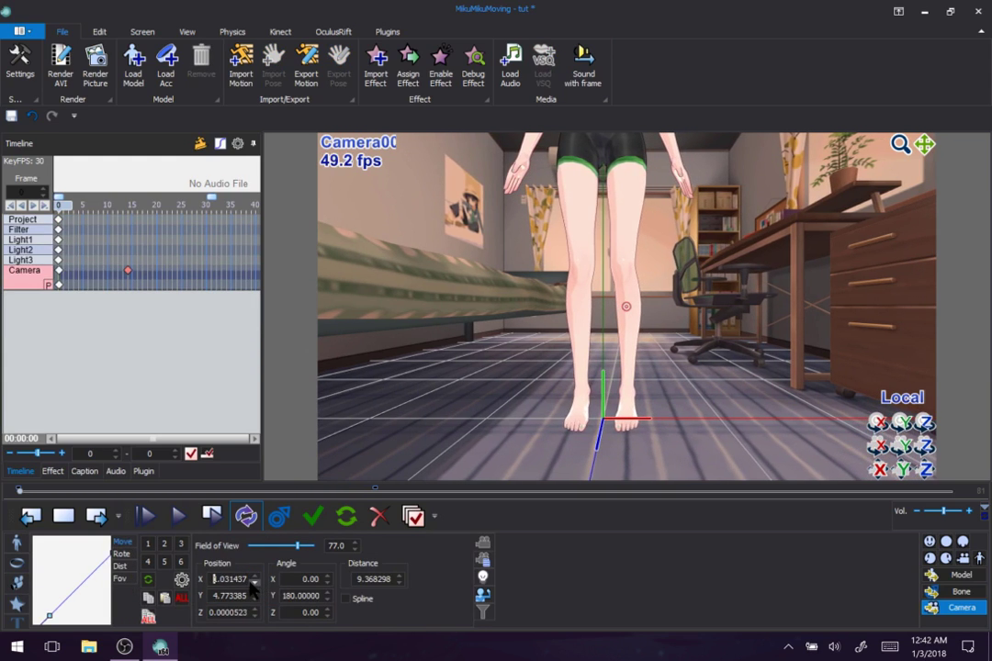
click(255, 583)
click(256, 583)
click(256, 584)
click(256, 583)
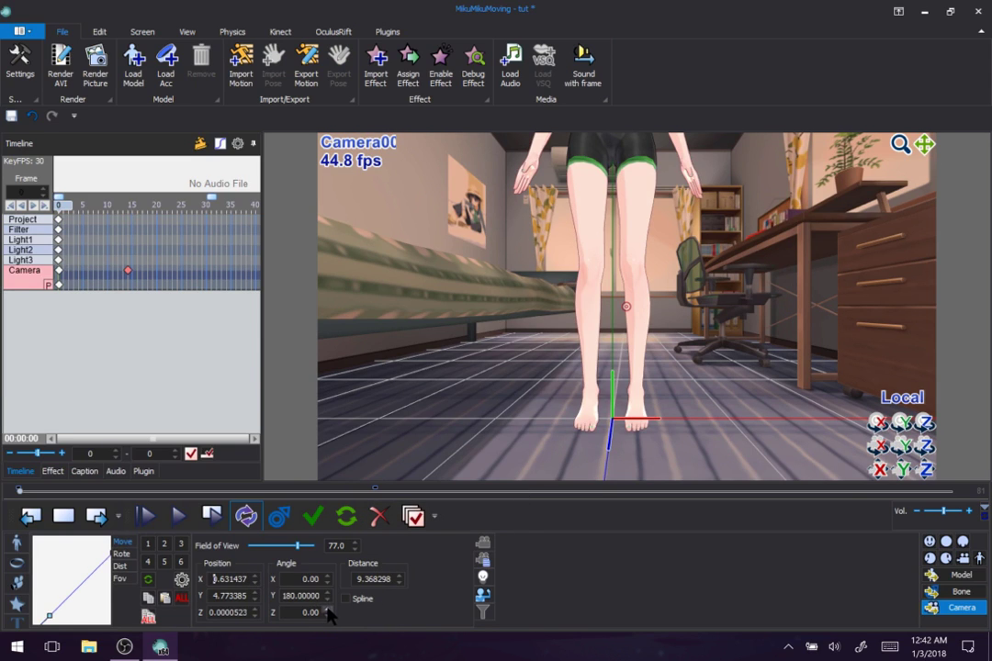
Roll the camera to a Z angle of 17 and set its distance to 10.3683
drag(327, 610, 327, 609)
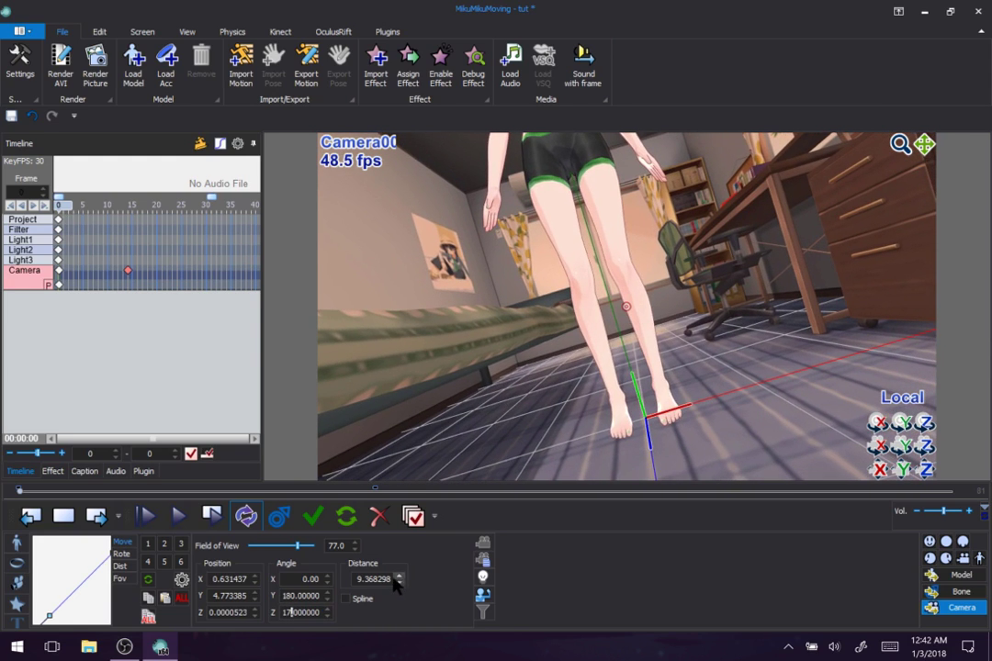
drag(399, 585, 400, 579)
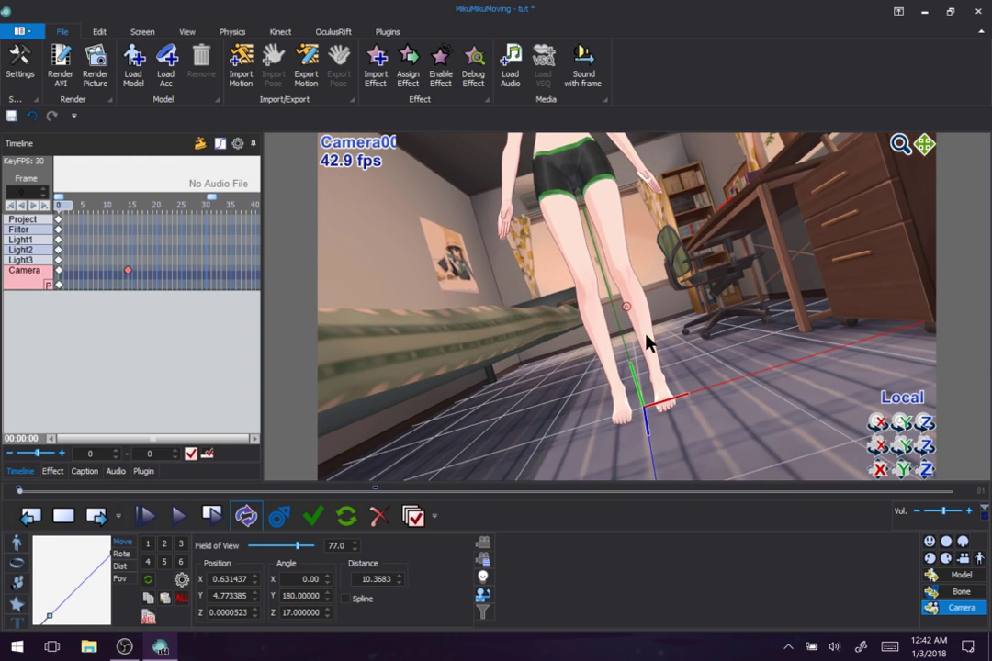
Vary the camera distance to about 40.66 and tilt the camera to angles of about 14.8 in X and 182.4 in Y
scroll(647, 341, up, 10)
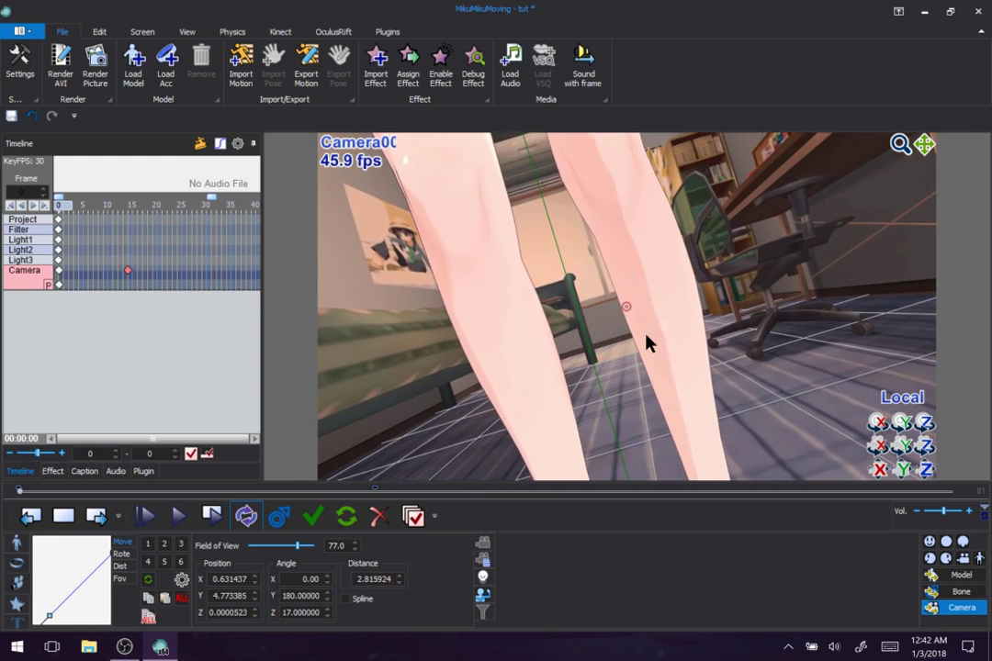
scroll(648, 341, down, 10)
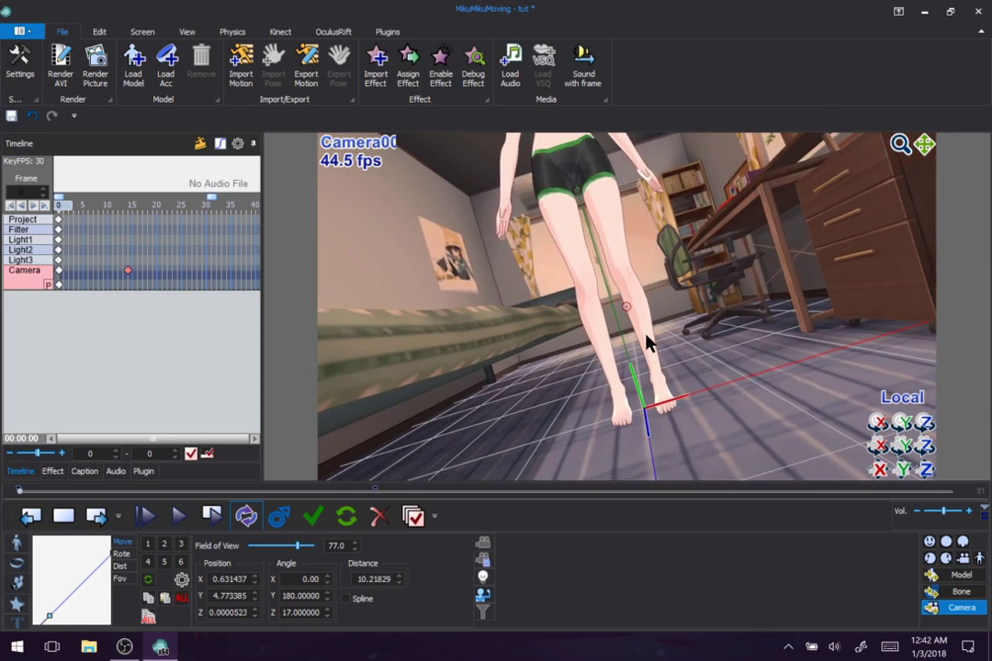
scroll(648, 341, down, 15)
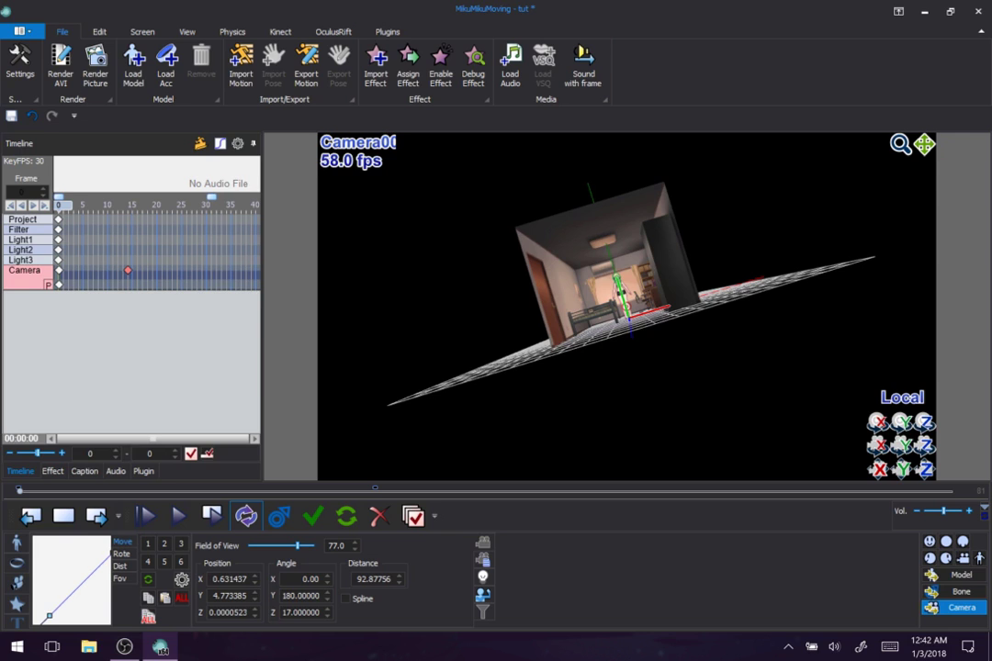
mouse_move(647, 342)
mouse_down()
mouse_move(777, 447)
mouse_move(563, 384)
mouse_move(565, 364)
mouse_move(678, 345)
mouse_move(724, 364)
mouse_move(648, 361)
mouse_up()
scroll(645, 362, up, 4)
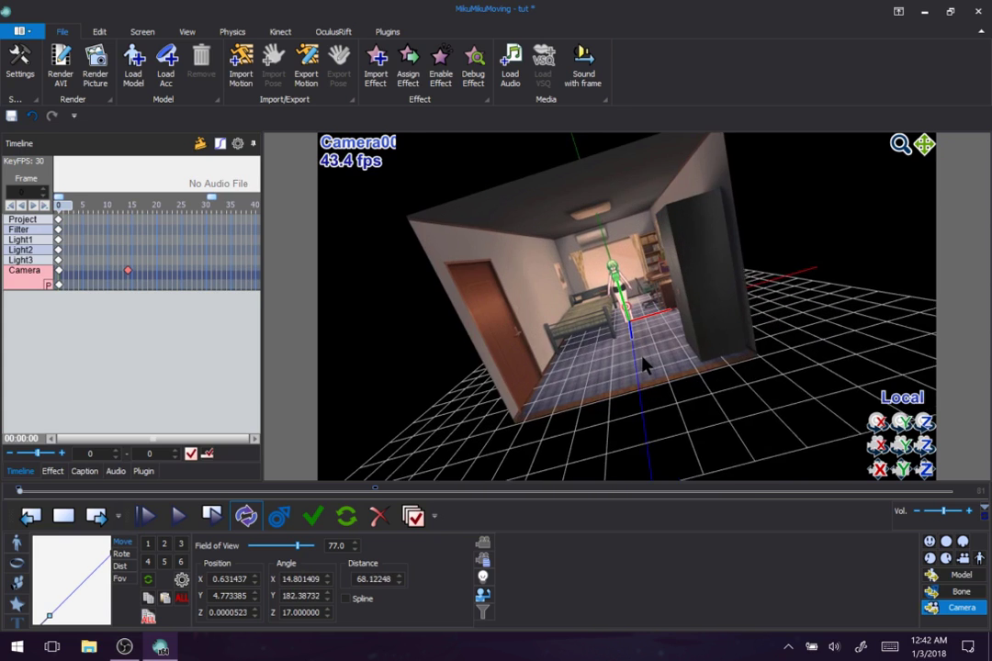
scroll(645, 363, up, 5)
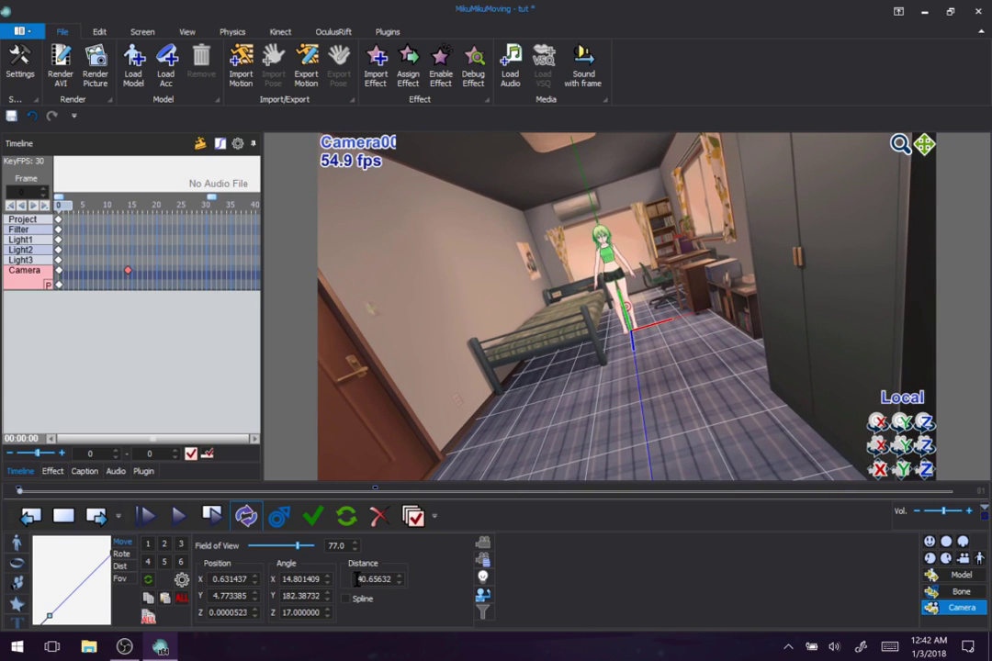
Set the camera distance to 0
double_click(357, 579)
text(0)
key(Return)
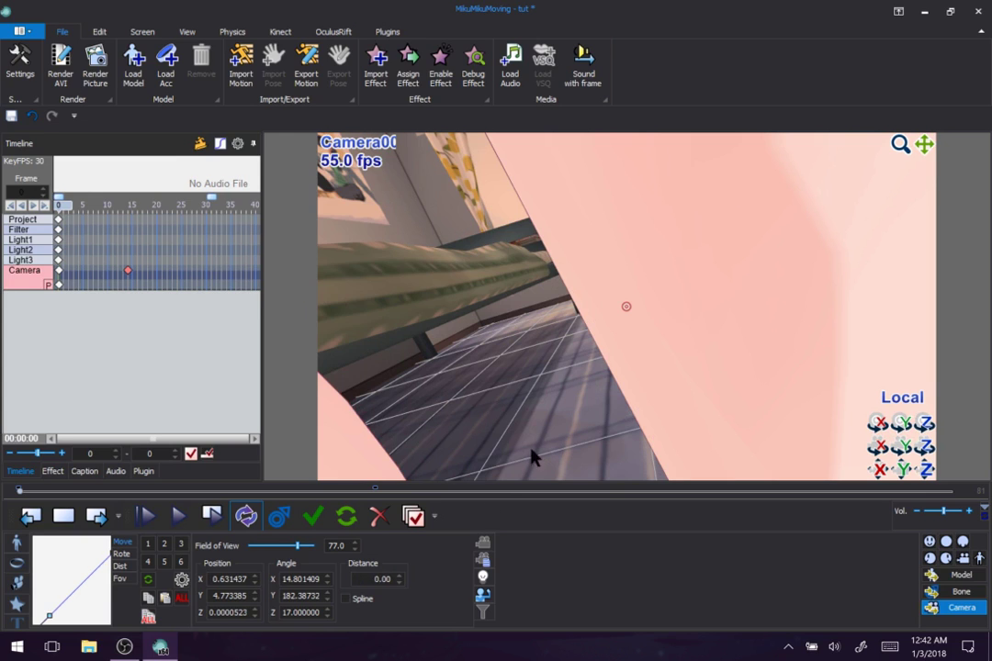
Rotate and move the camera through the room to a position of about -1.86, 6.21, -9.70 and a Y angle of about 72.6
drag(719, 405, 604, 406)
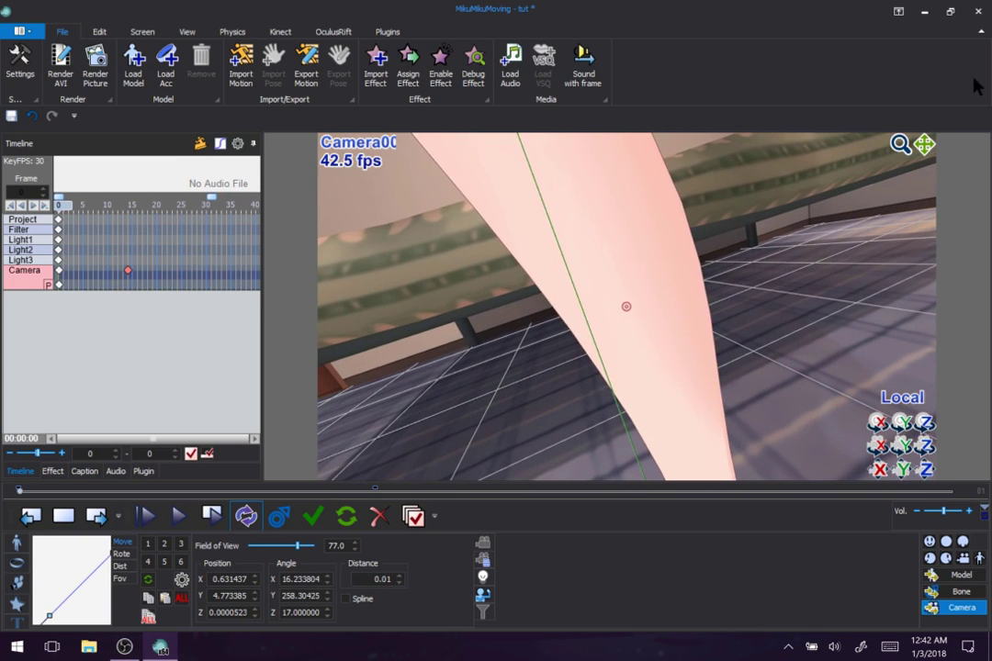
drag(925, 144, 977, 120)
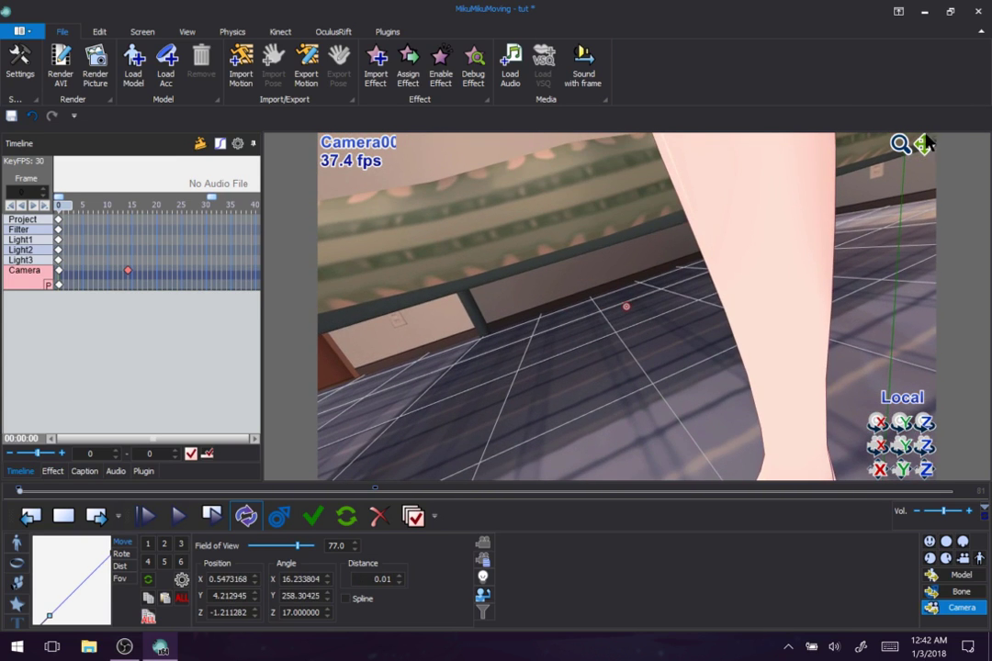
drag(925, 144, 986, 118)
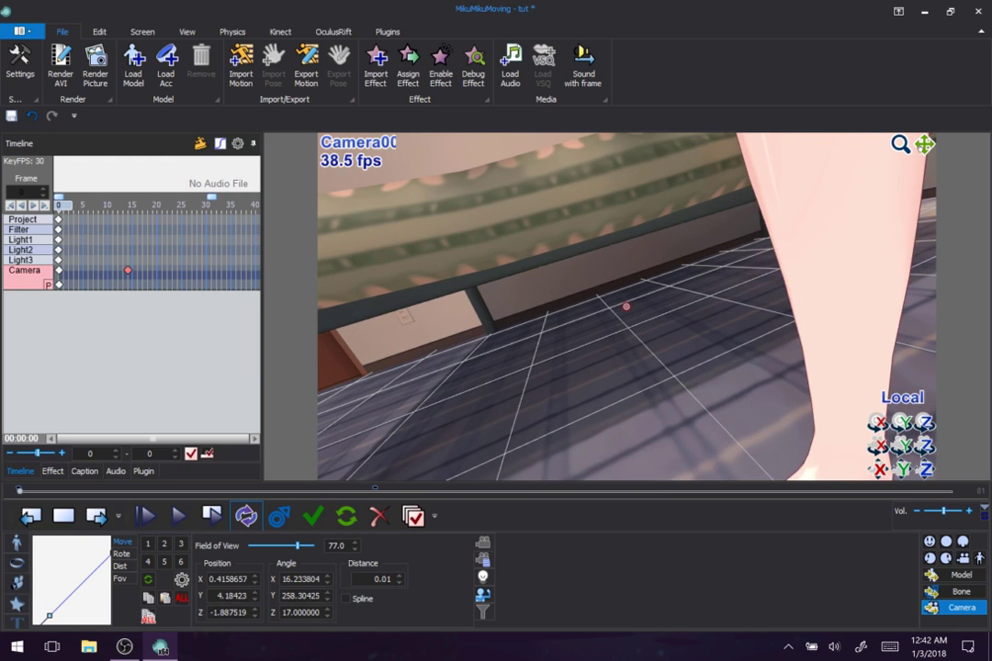
drag(688, 328, 948, 210)
drag(801, 156, 486, 469)
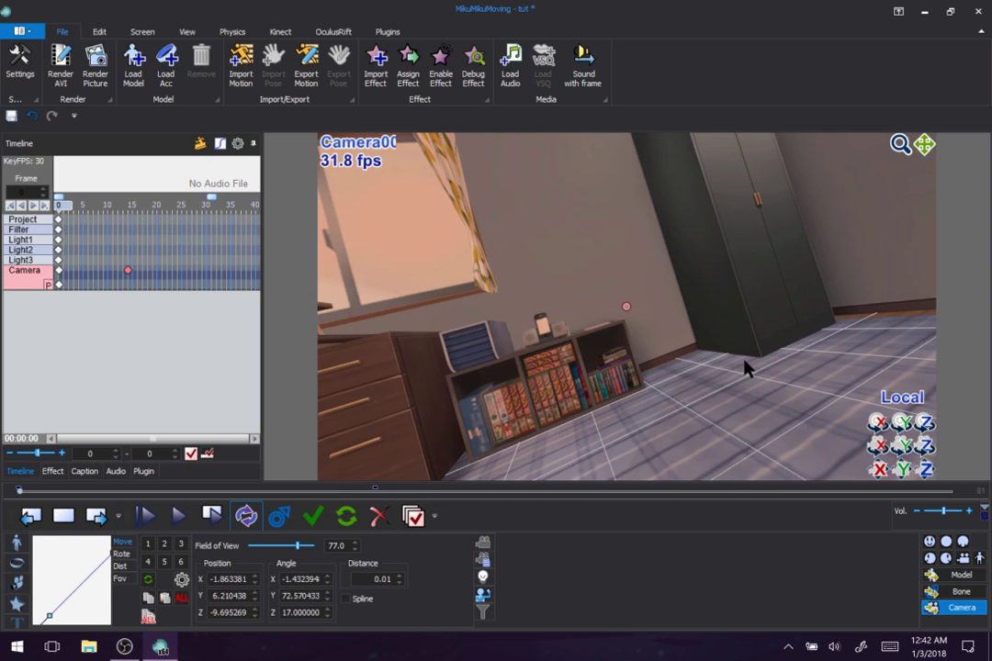
Turn and lower the camera toward the model to a position of about -2.72, 2.05, -14.24 and angles of about -15.8 and 200.1
drag(744, 363, 680, 647)
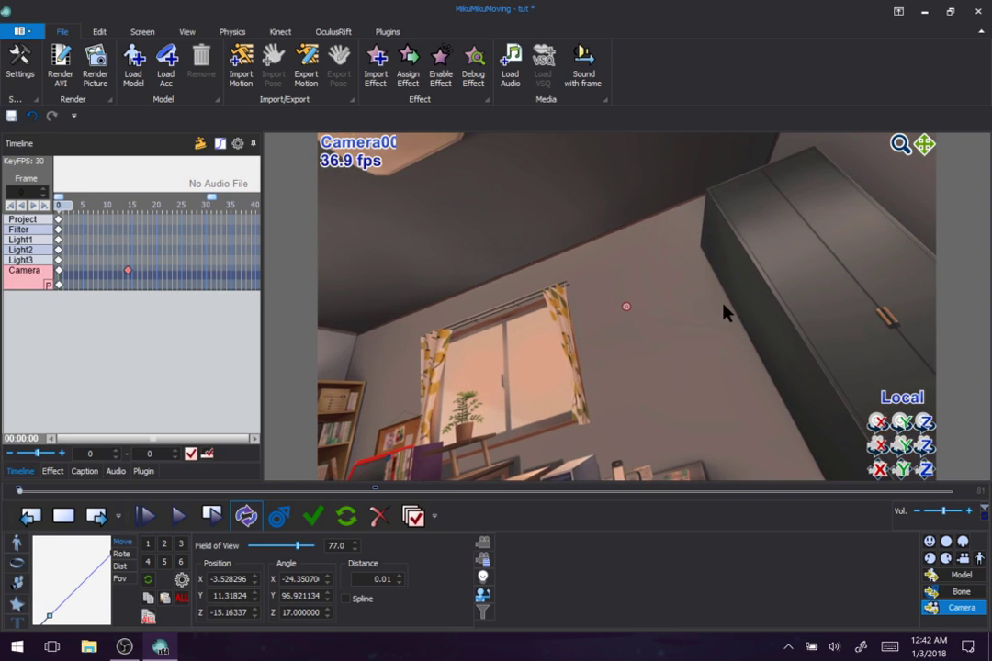
drag(723, 313, 854, 200)
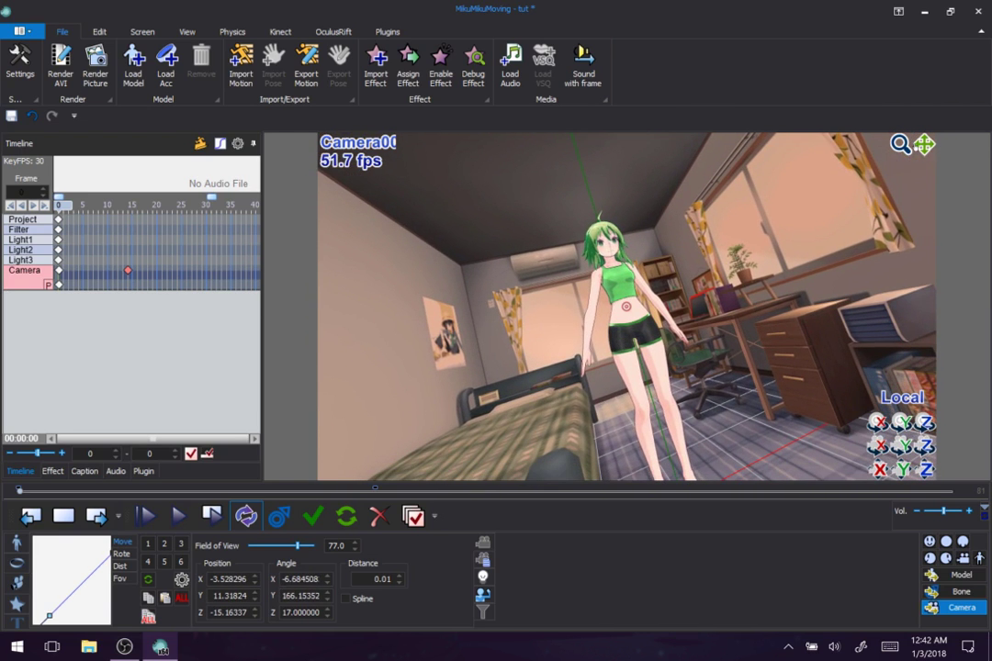
drag(924, 145, 805, 2)
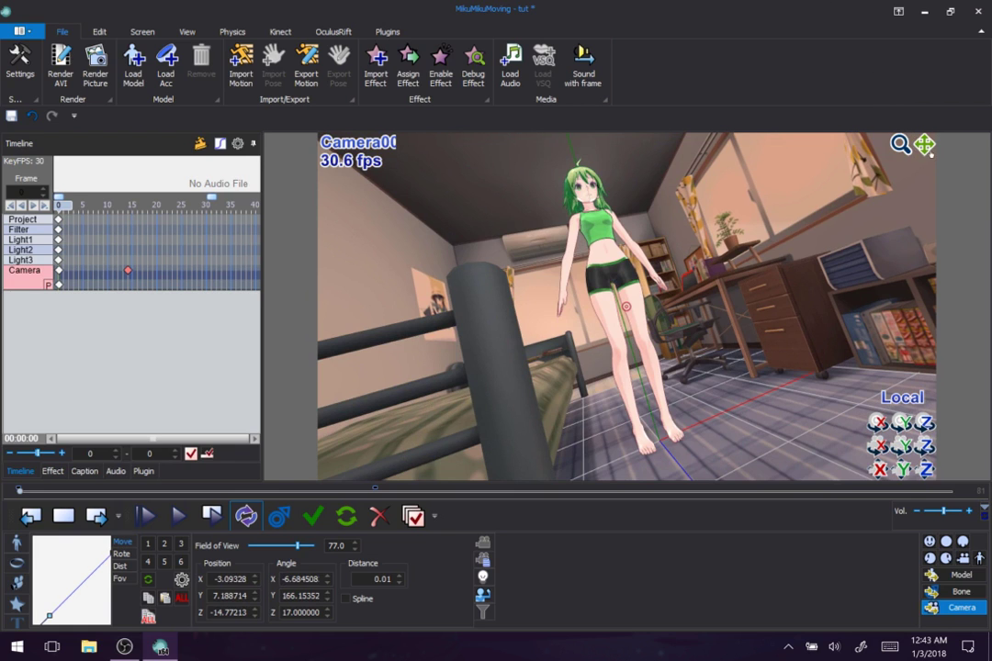
drag(884, 106, 803, 7)
drag(734, 231, 682, 216)
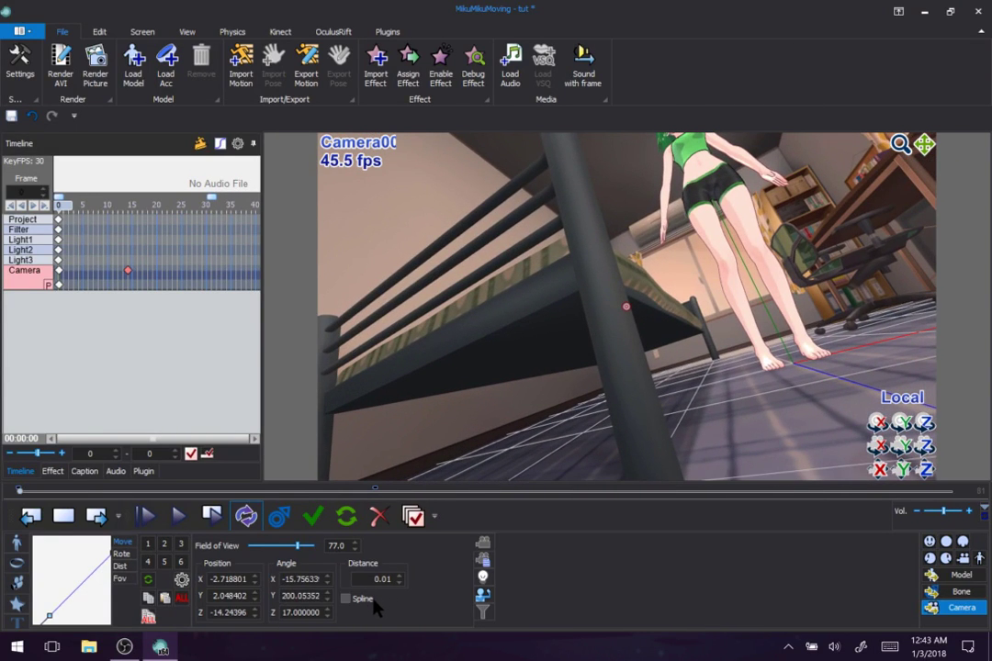
Turn off the camera's Perspective option and pull the camera back to look down on the bed and floor
click(483, 560)
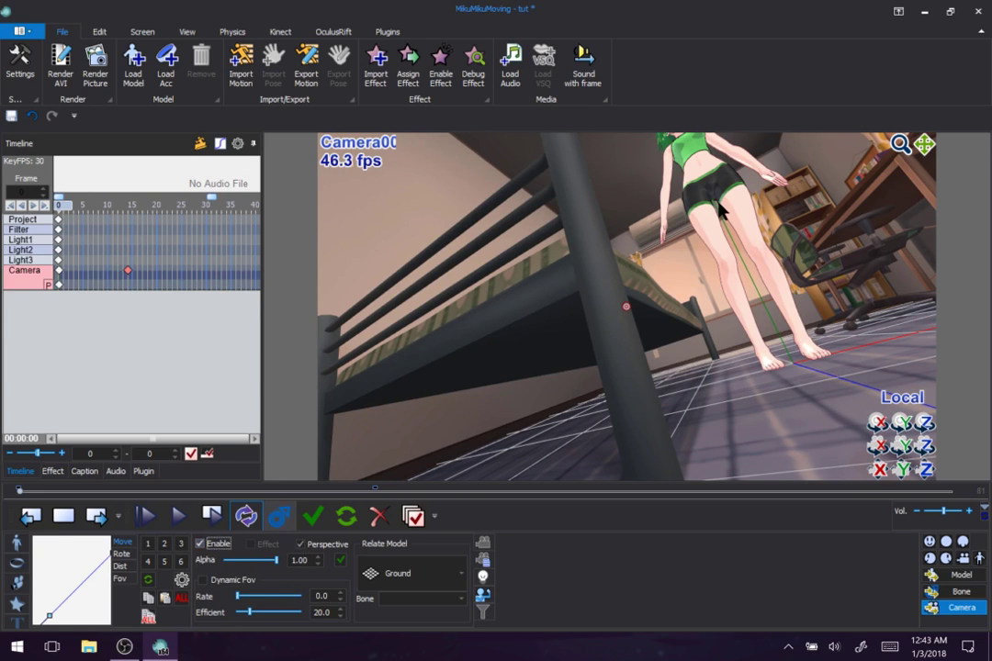
drag(618, 156, 802, 191)
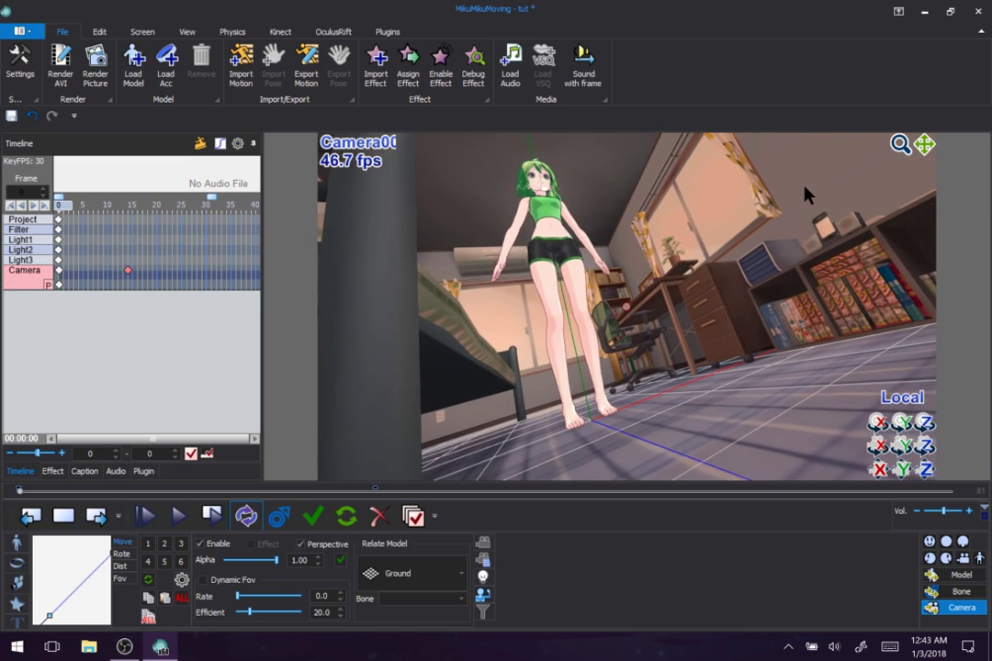
click(329, 545)
scroll(669, 373, down, 10)
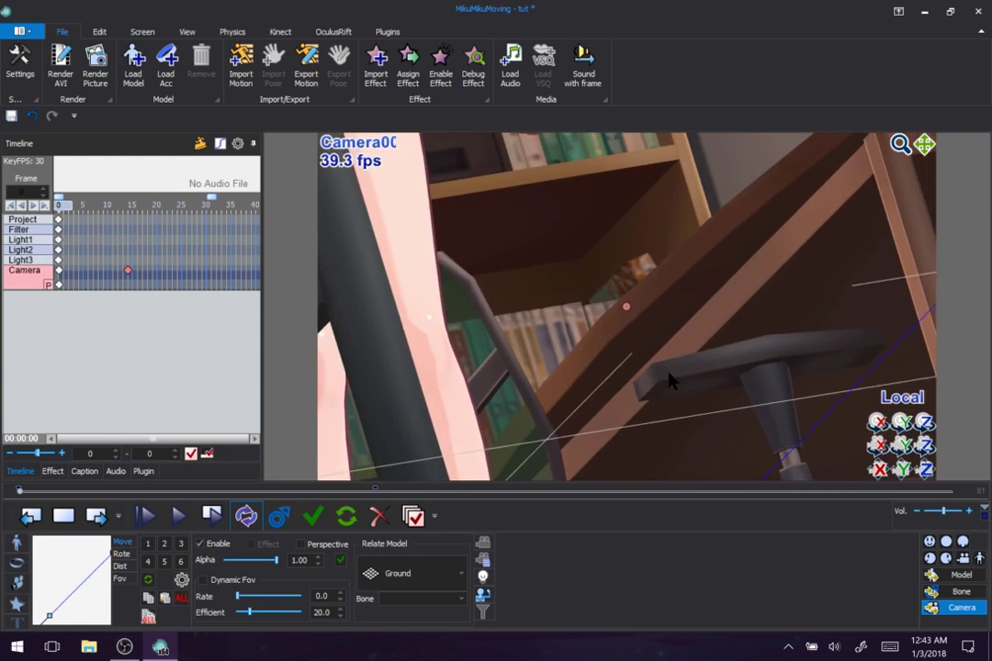
drag(669, 372, 678, 440)
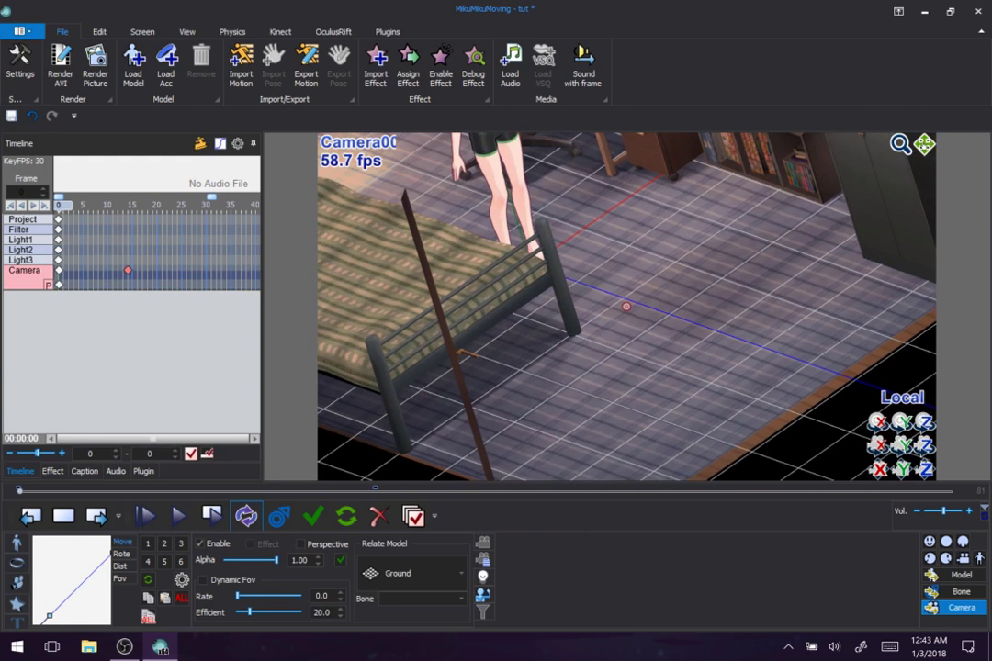
Move and rotate the non-perspective camera to frame the model between the bed, desk and wardrobe from above
drag(925, 144, 966, 327)
scroll(652, 299, down, 3)
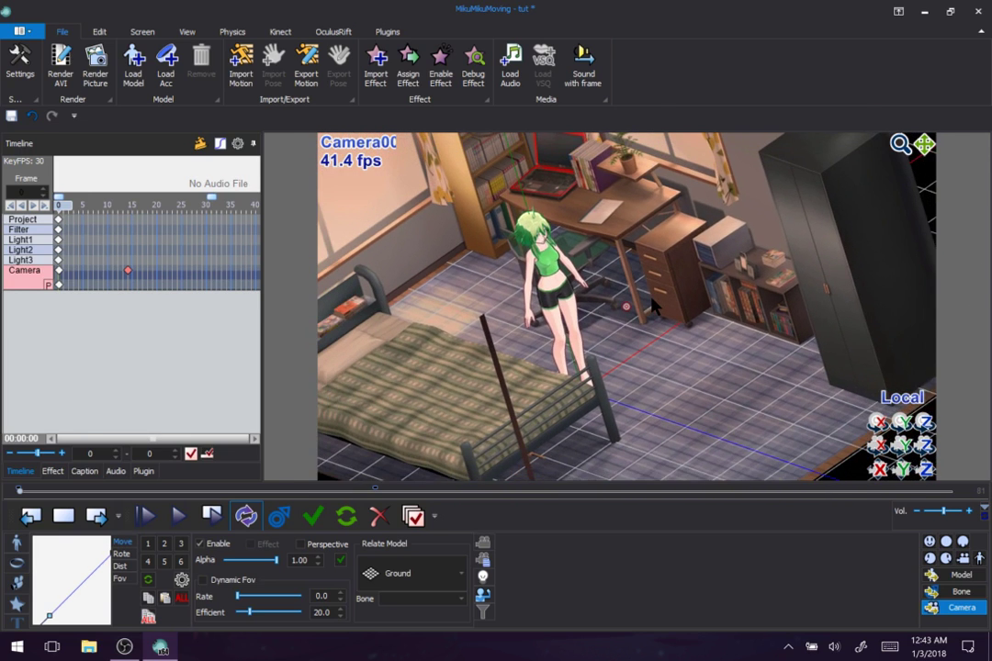
drag(652, 306, 845, 168)
drag(925, 145, 890, 174)
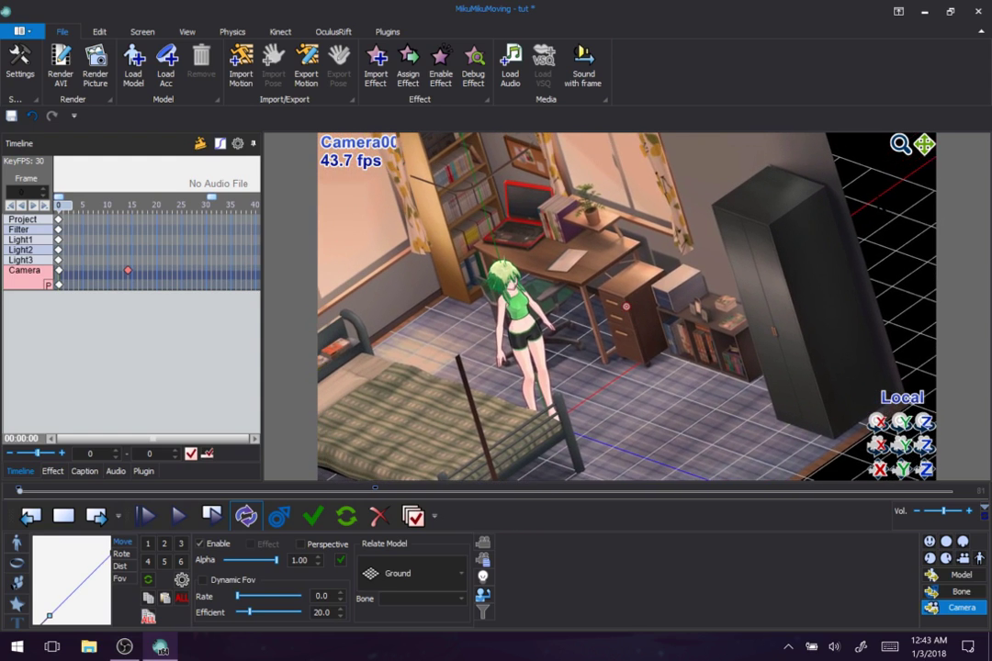
mouse_move(461, 407)
mouse_down()
mouse_move(520, 401)
mouse_move(540, 387)
mouse_move(475, 417)
mouse_move(445, 415)
mouse_up()
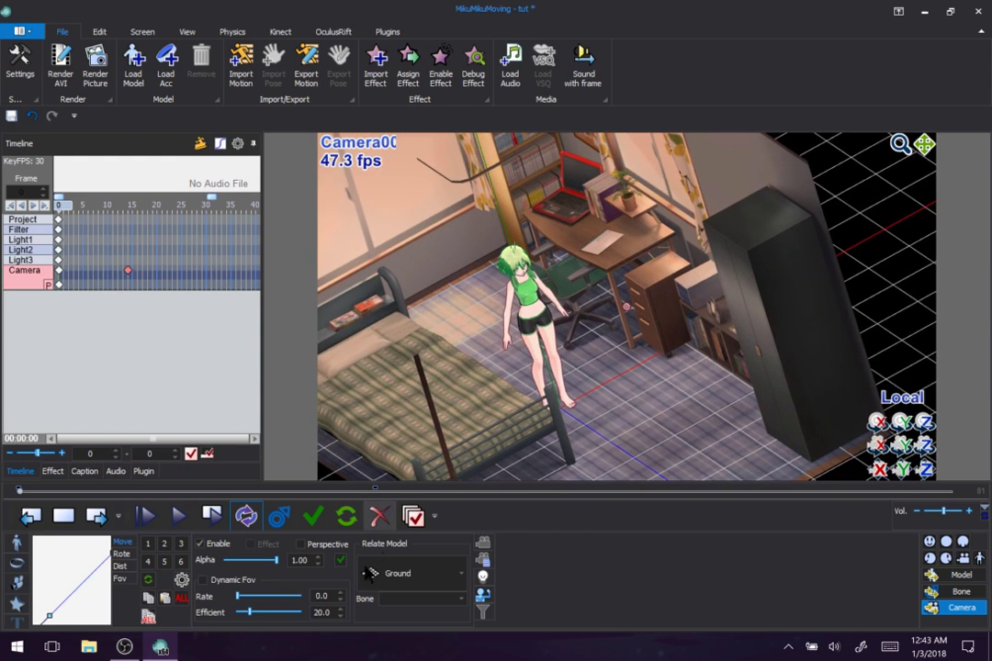
Turn the camera's Perspective option back on and toggle Dynamic Fov on and off
click(300, 545)
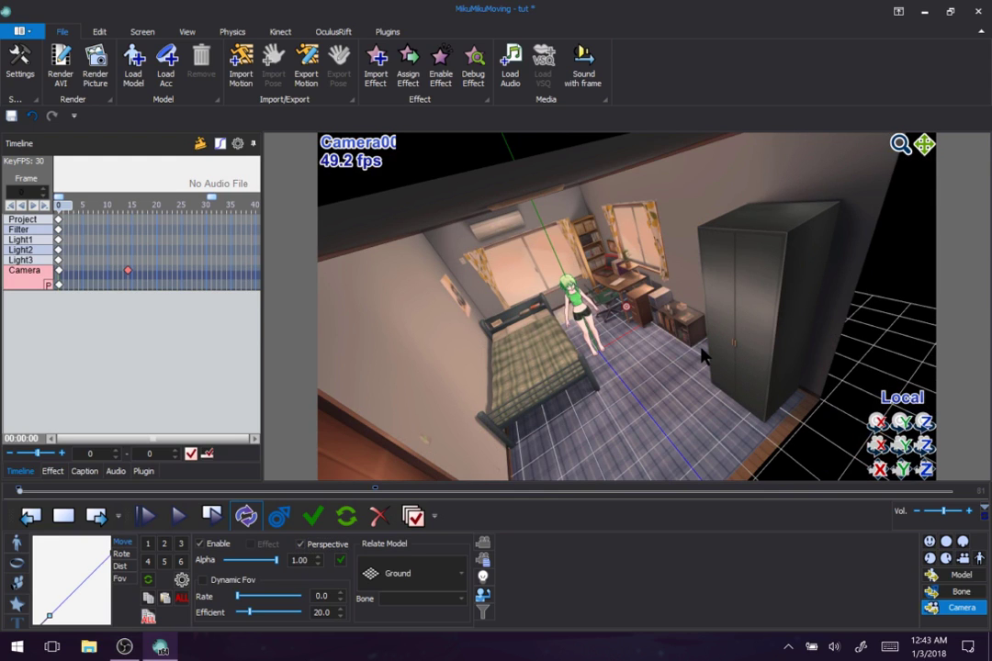
scroll(705, 358, up, 5)
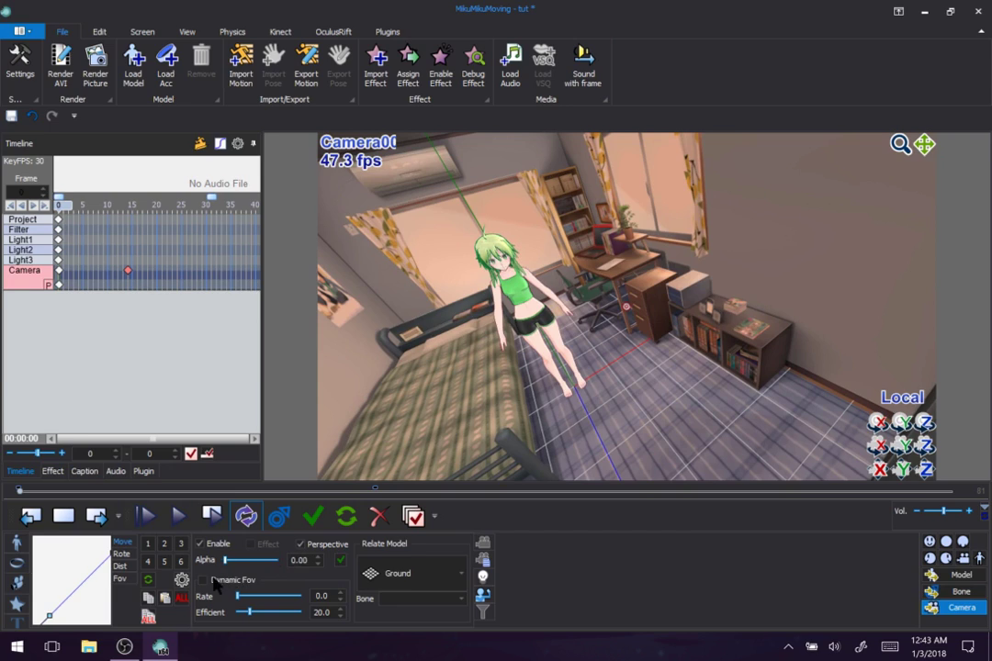
click(32, 285)
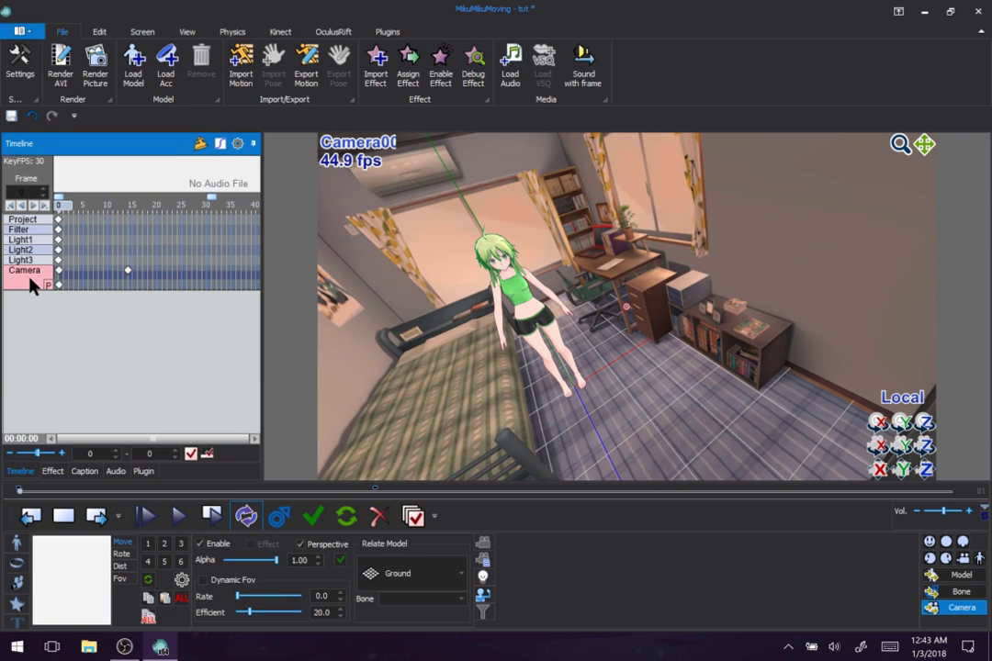
click(203, 580)
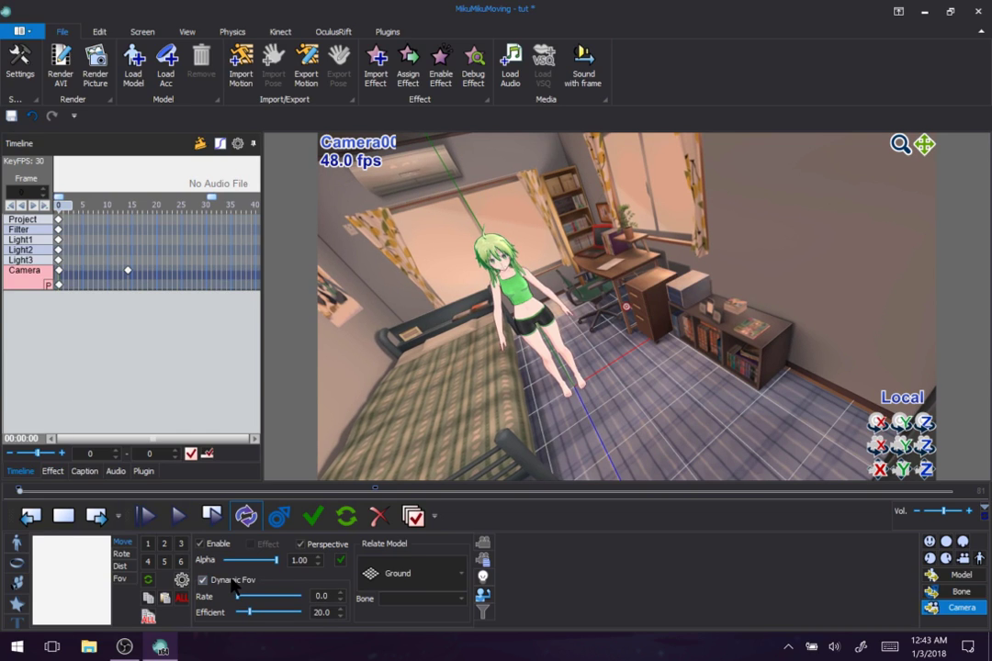
click(234, 582)
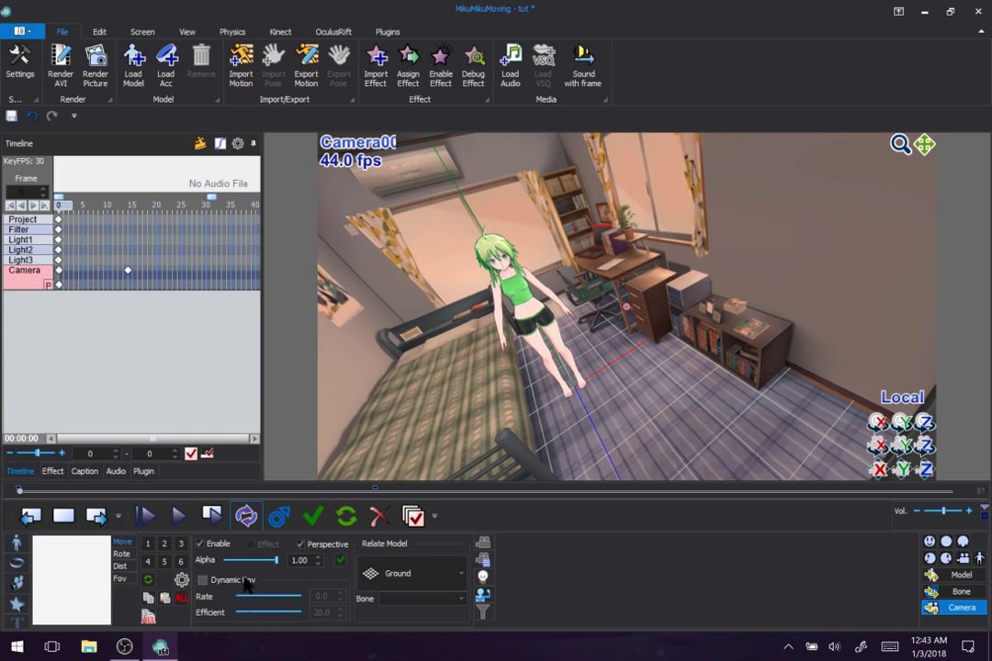
Set the camera's field of view to 76
click(484, 557)
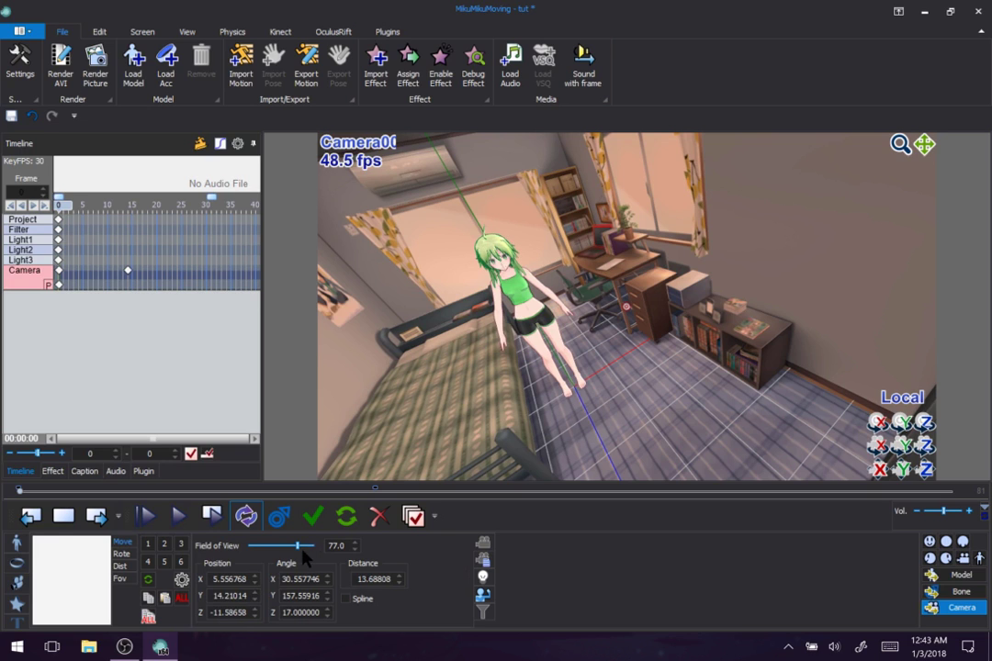
mouse_move(297, 548)
mouse_down()
mouse_move(261, 553)
mouse_move(299, 554)
mouse_up()
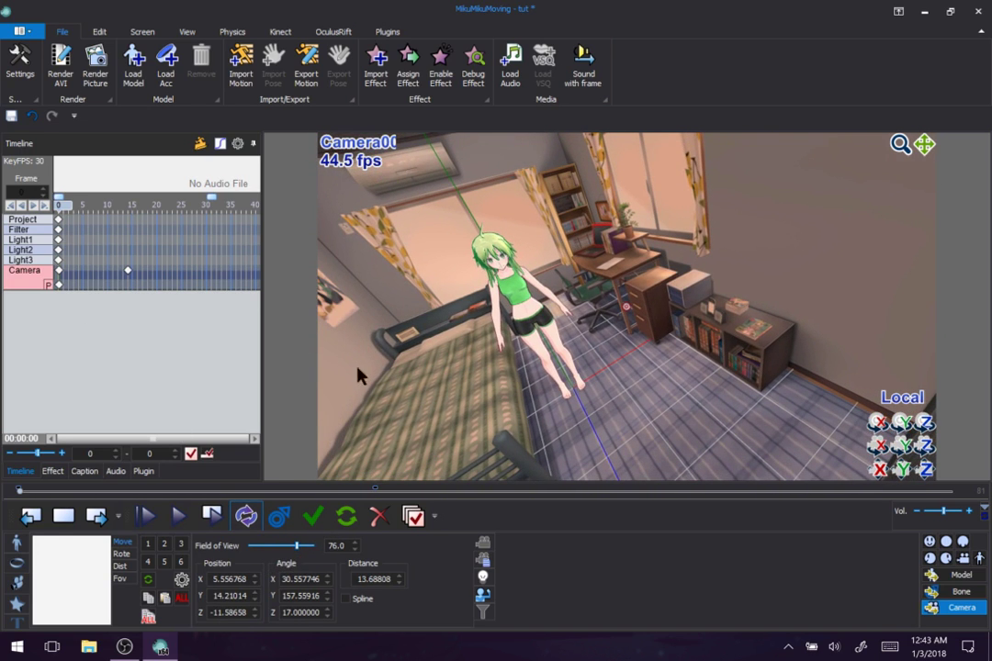
Relate the camera to the MIKU Append model at frame 14
click(483, 557)
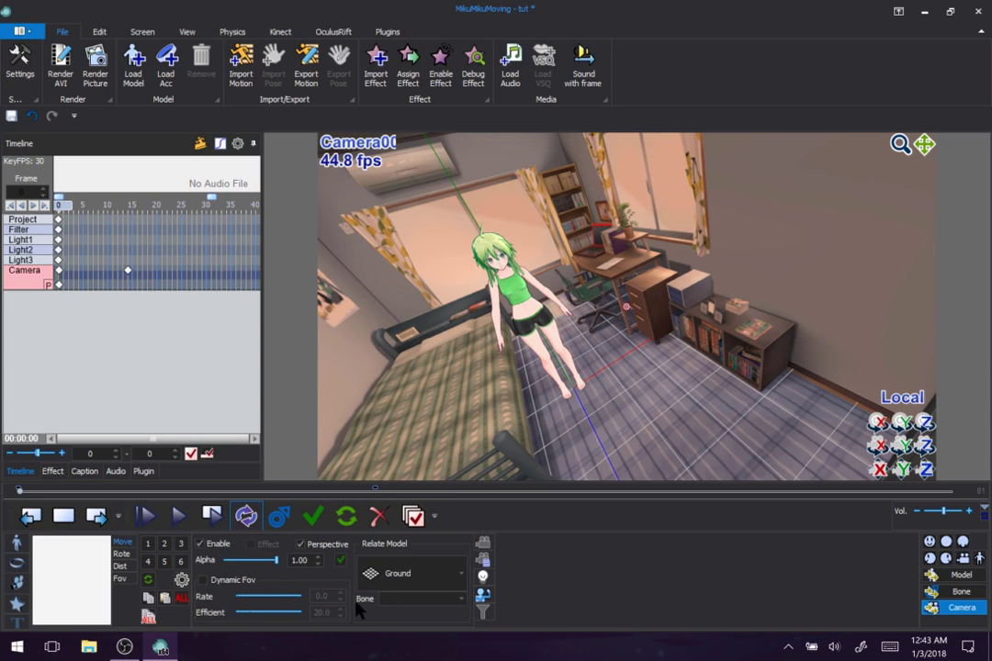
click(462, 575)
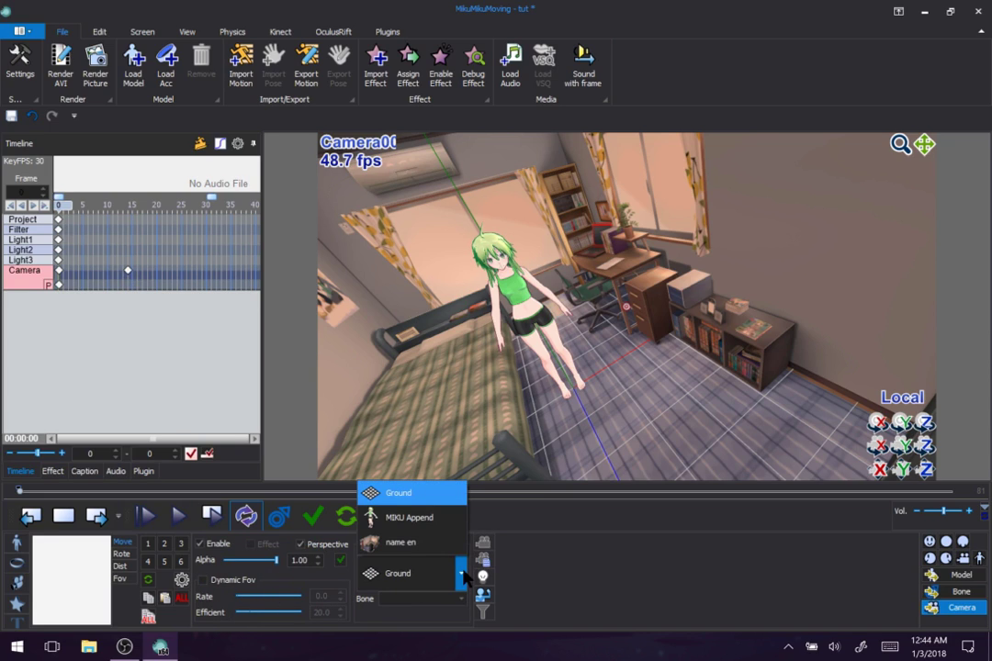
click(432, 519)
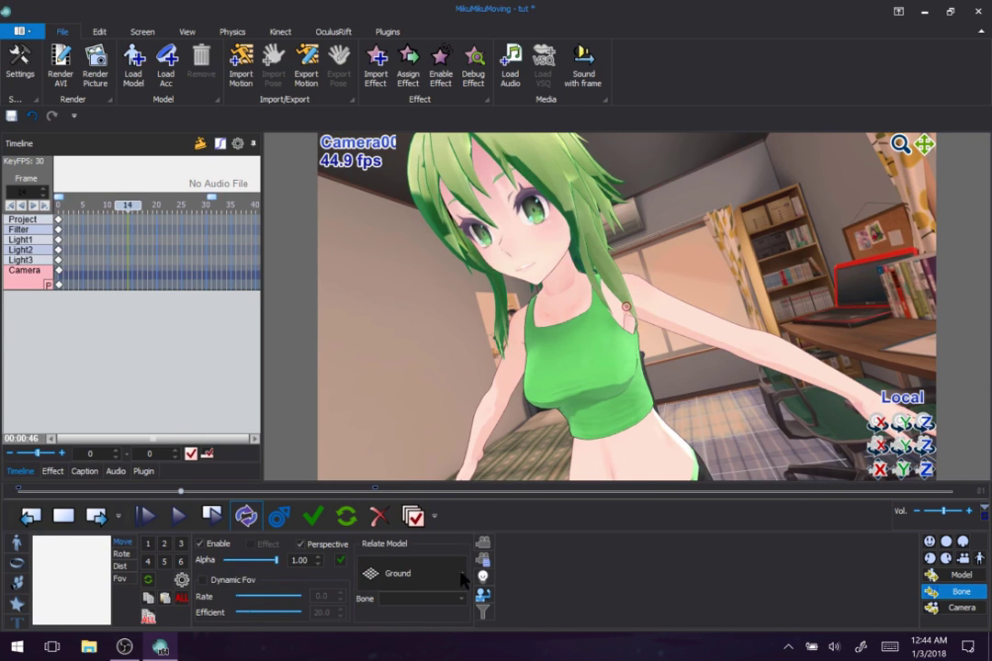
click(462, 575)
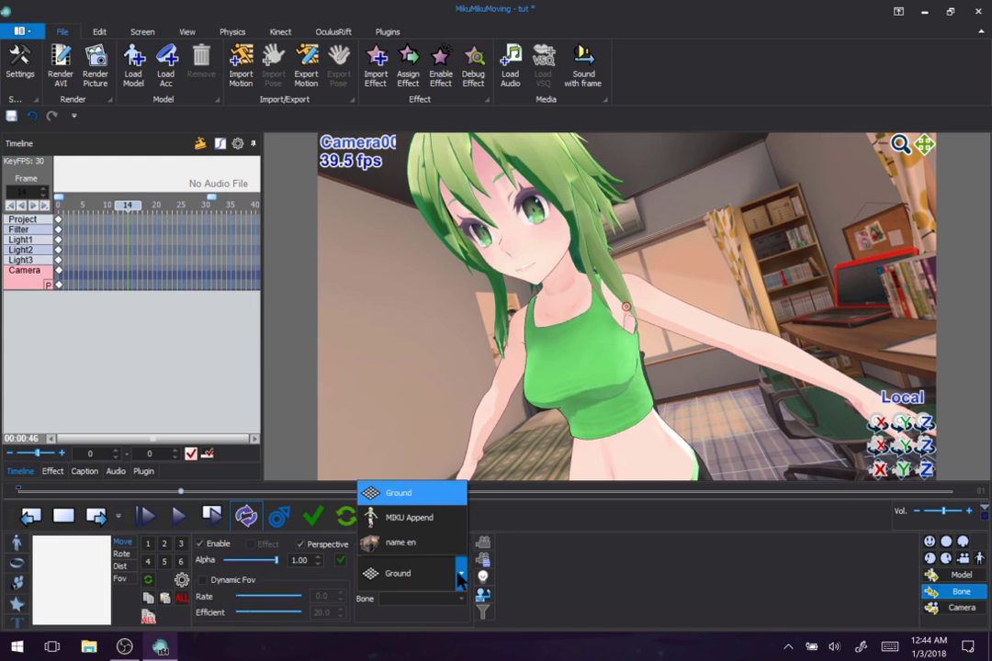
click(443, 519)
Attach the camera to the model's 右胸2 bone and register a camera keyframe at frame 14
click(428, 599)
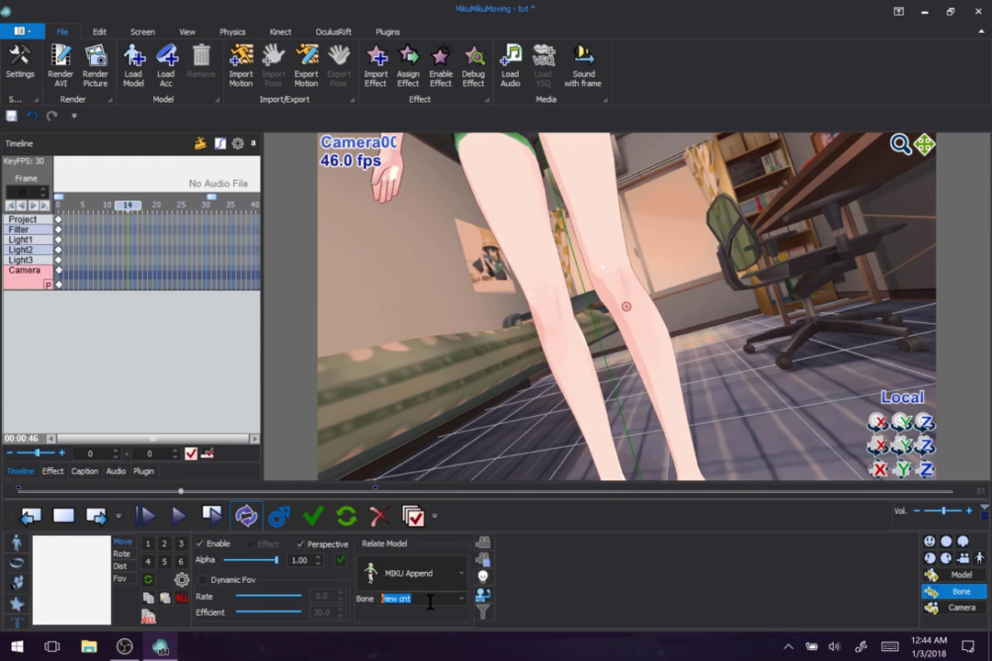
scroll(430, 603, down, 3)
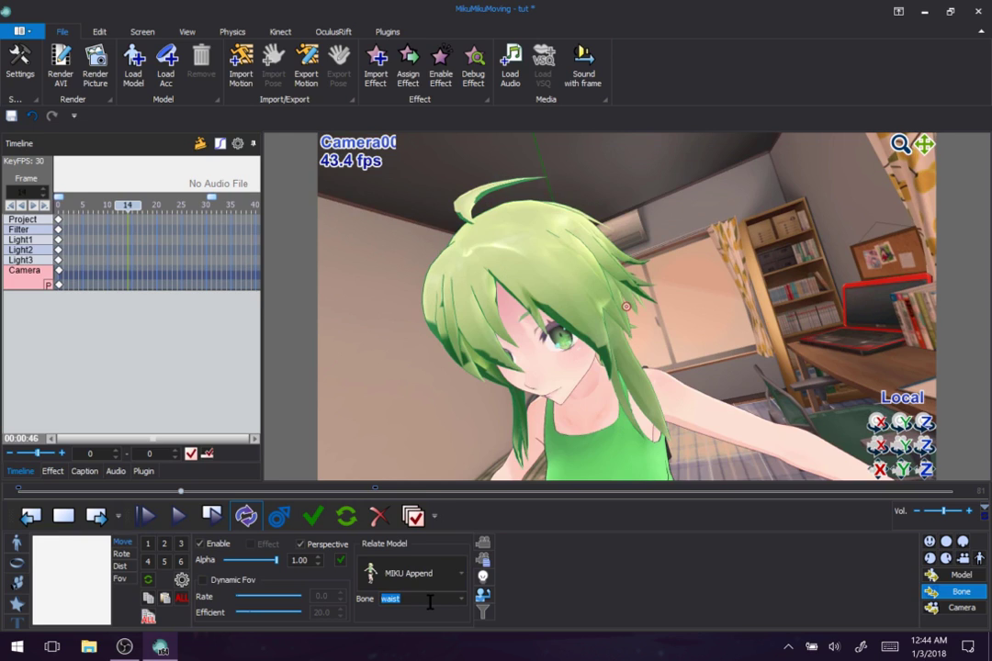
scroll(429, 602, down, 2)
scroll(429, 602, down, 5)
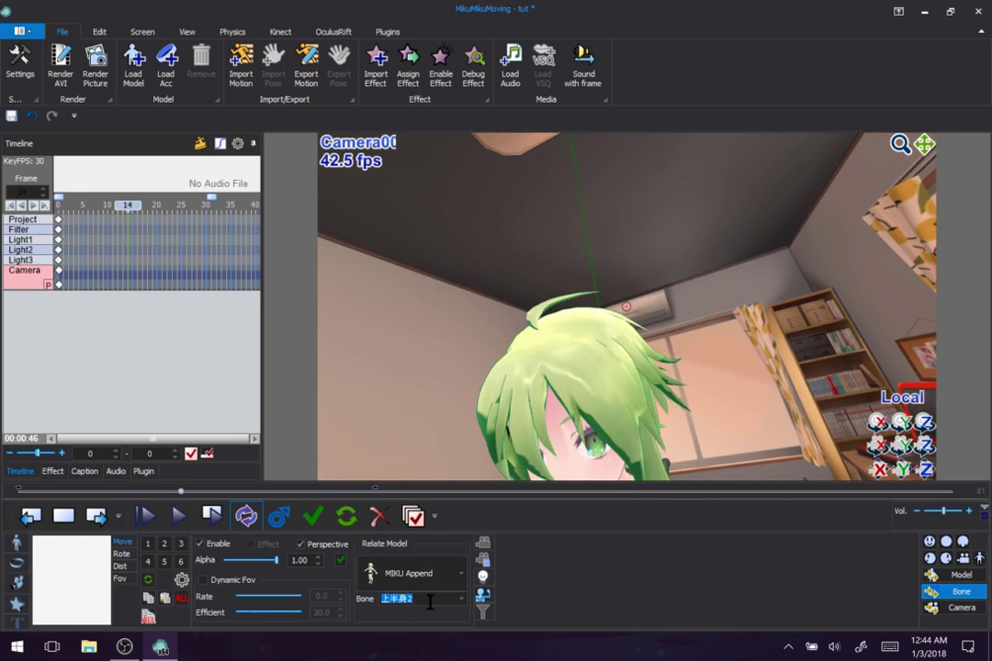
scroll(429, 602, down, 3)
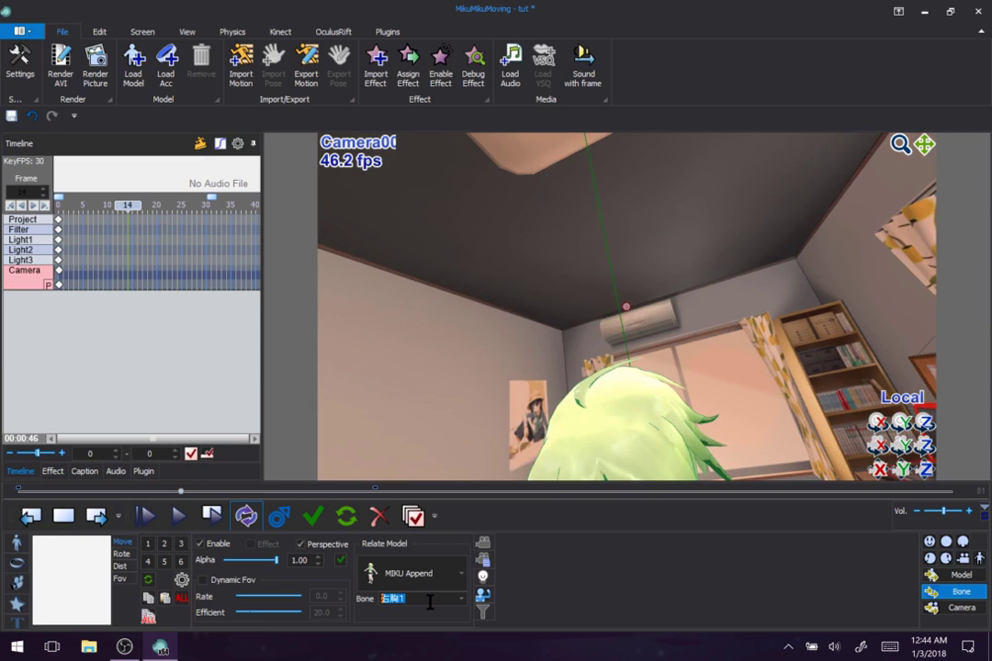
scroll(429, 602, down, 3)
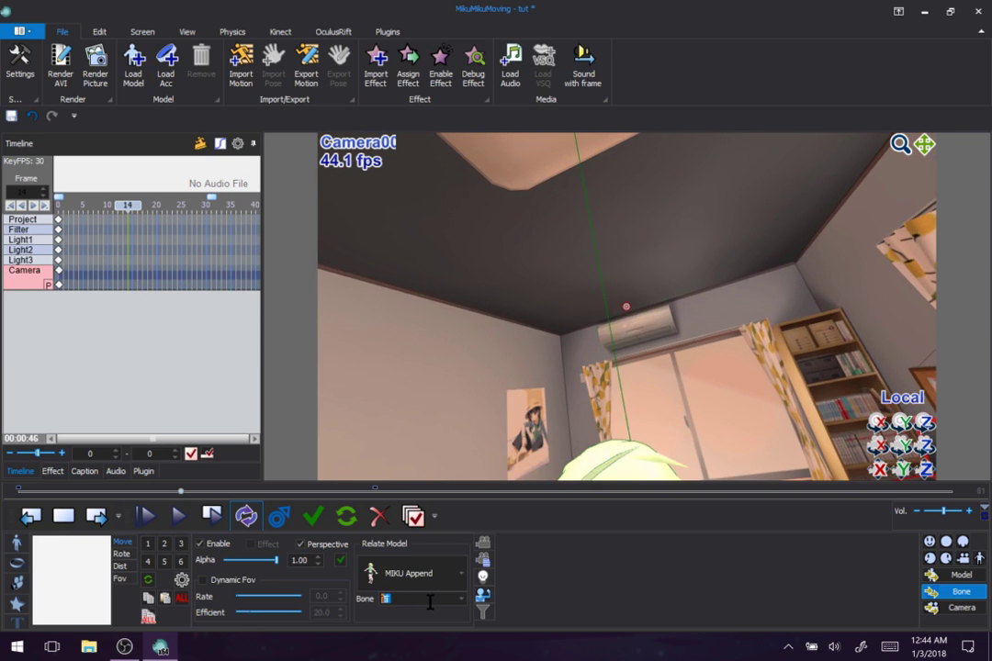
scroll(429, 602, up, 2)
scroll(429, 602, down, 1)
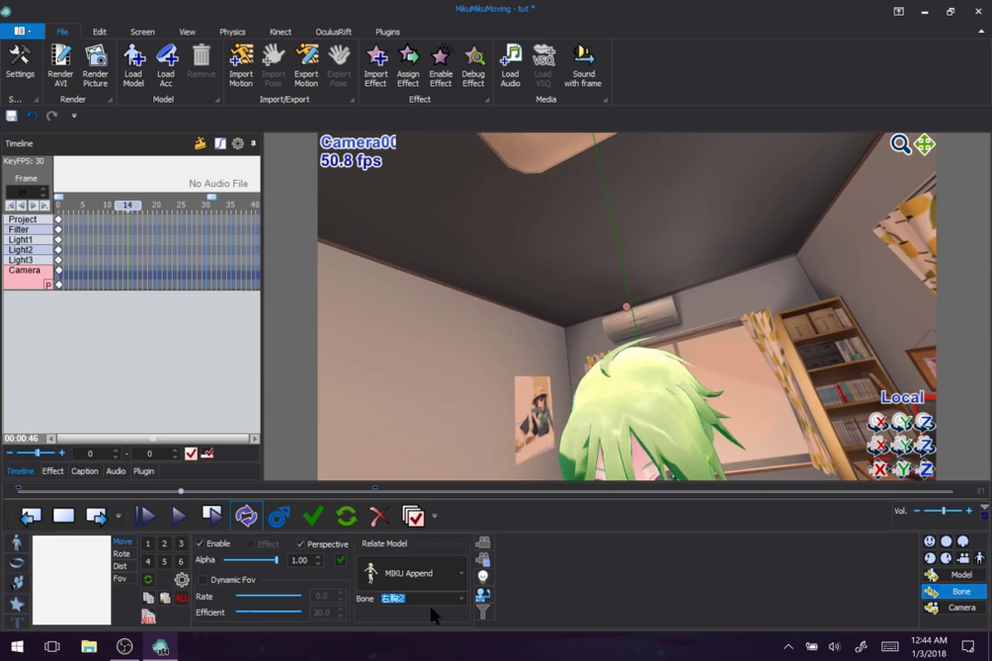
click(213, 516)
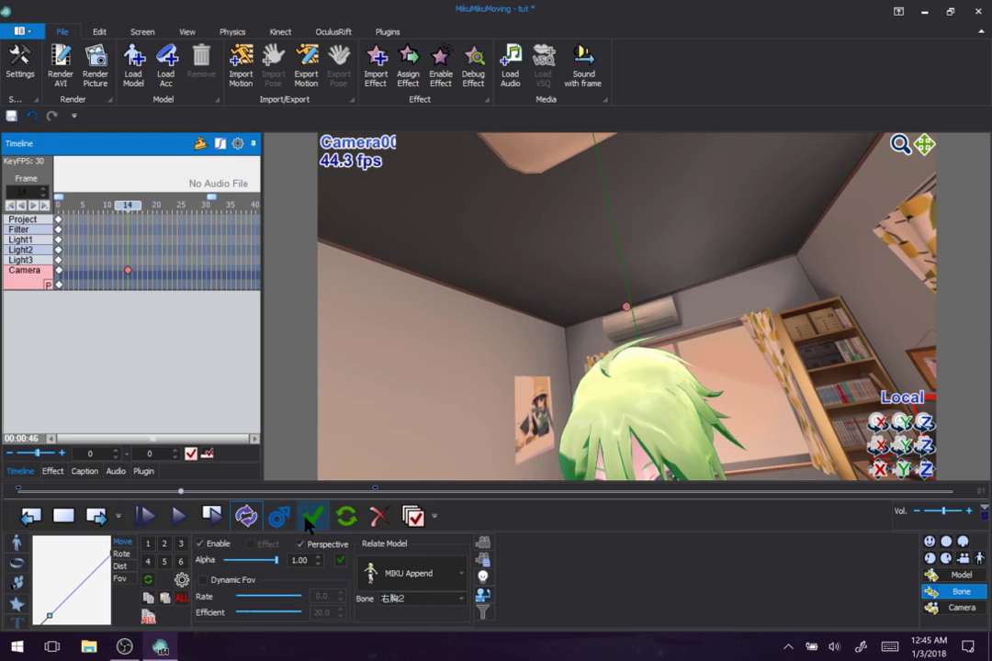
Play and stop the animation to preview the camera, and delete the camera keyframe at frame 14
click(219, 514)
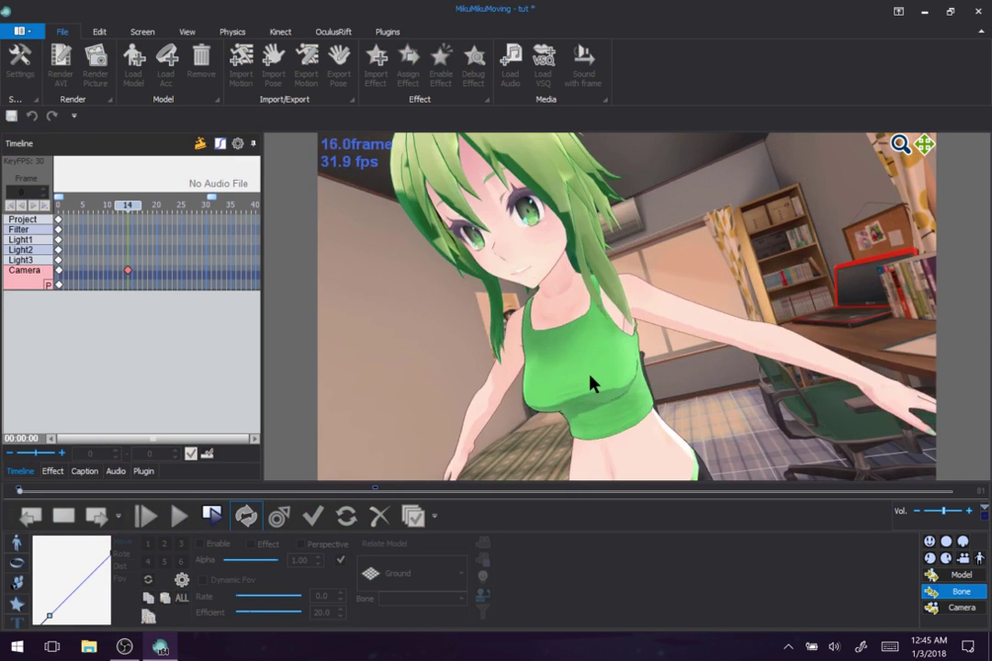
click(212, 517)
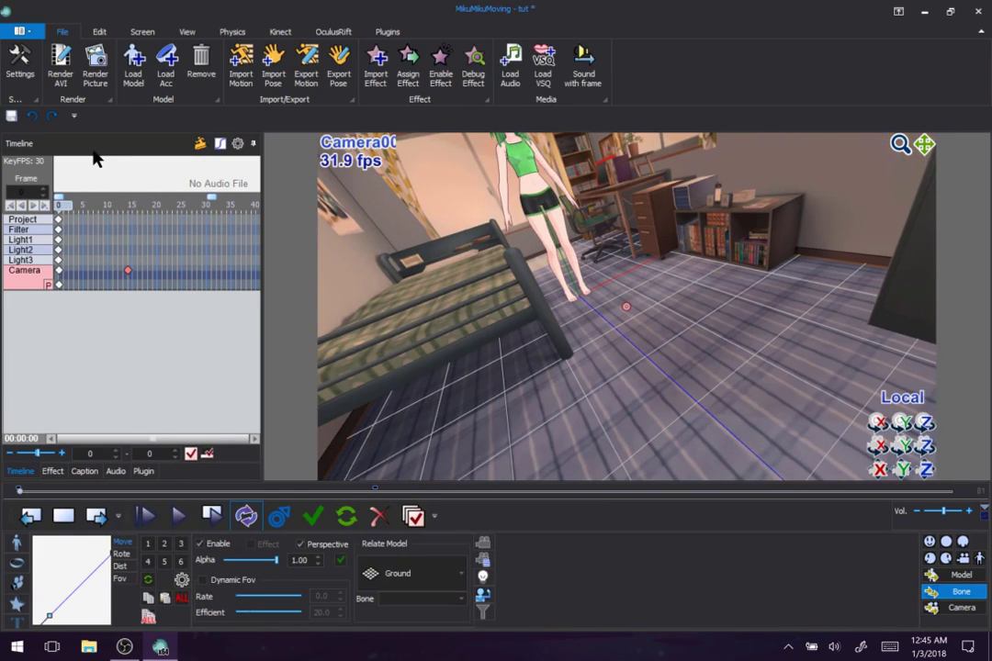
click(379, 516)
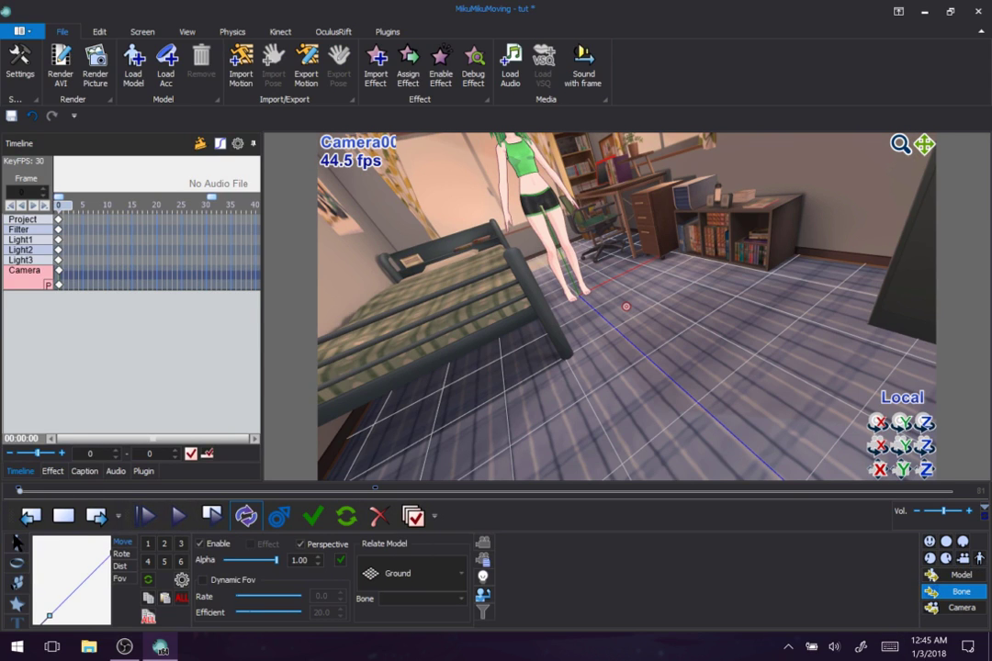
Switch from the camera to the MIKU Append model's bones and play its motion
click(13, 539)
click(937, 590)
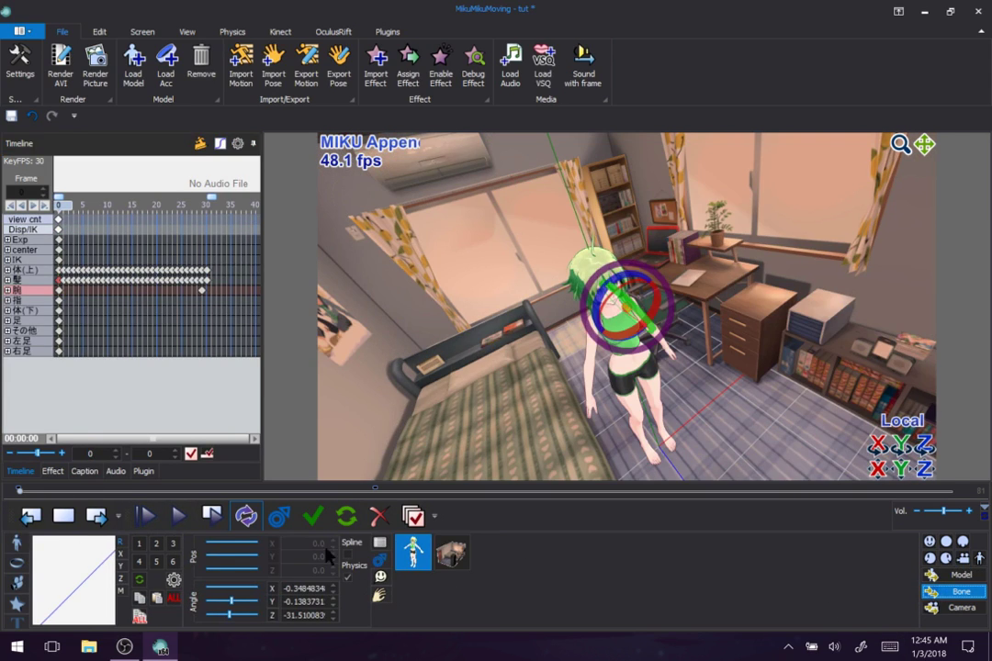
click(213, 517)
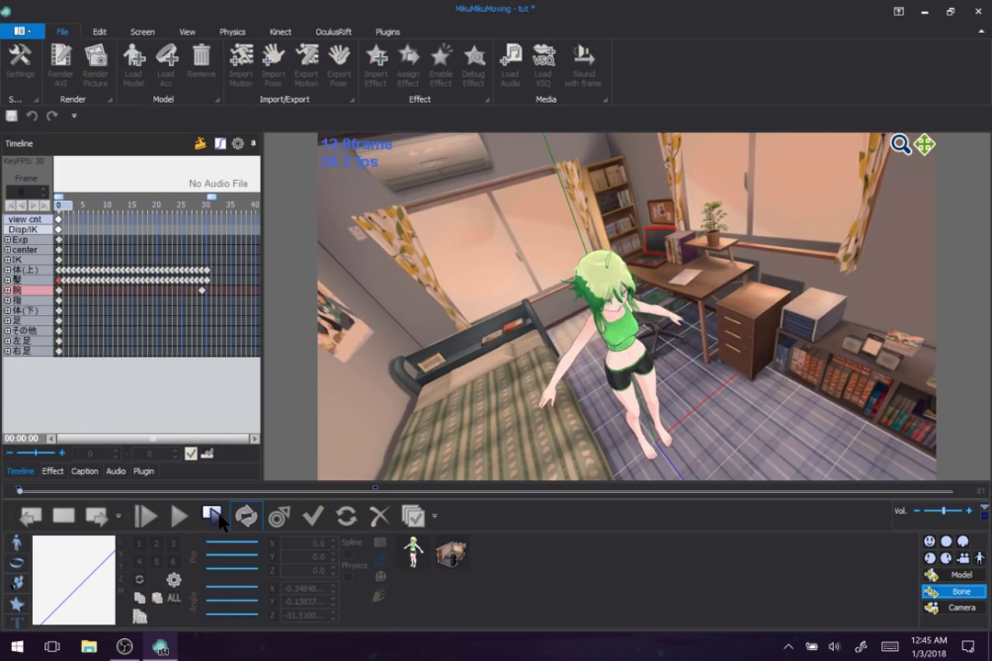